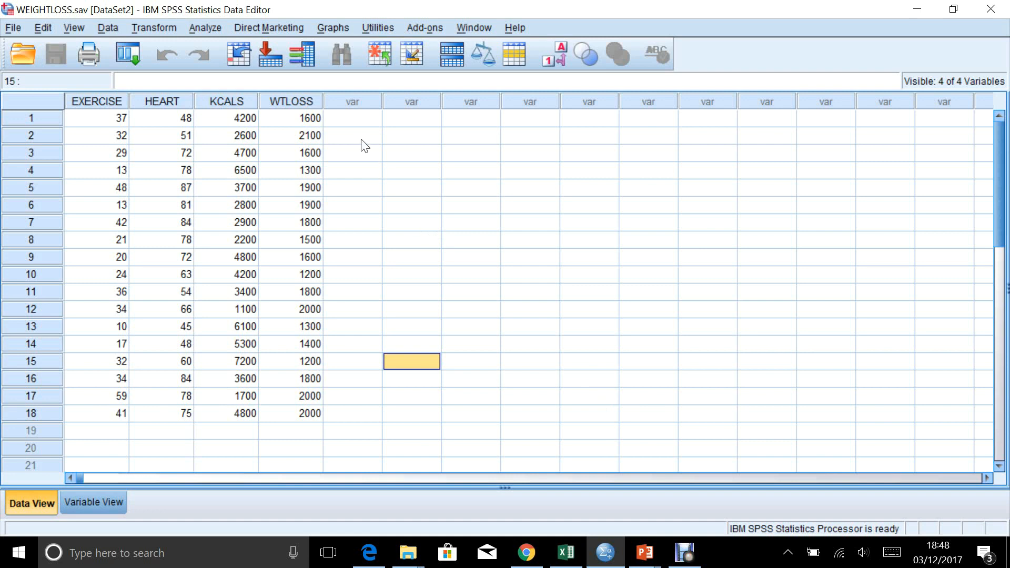
# Step: Run Explore on EXERCISE, KCALS and WTLOSS, displaying both statistics and plots, with histograms and normality plots with tests enabled
pyautogui.click(211, 28)
pyautogui.moveTo(217, 65)
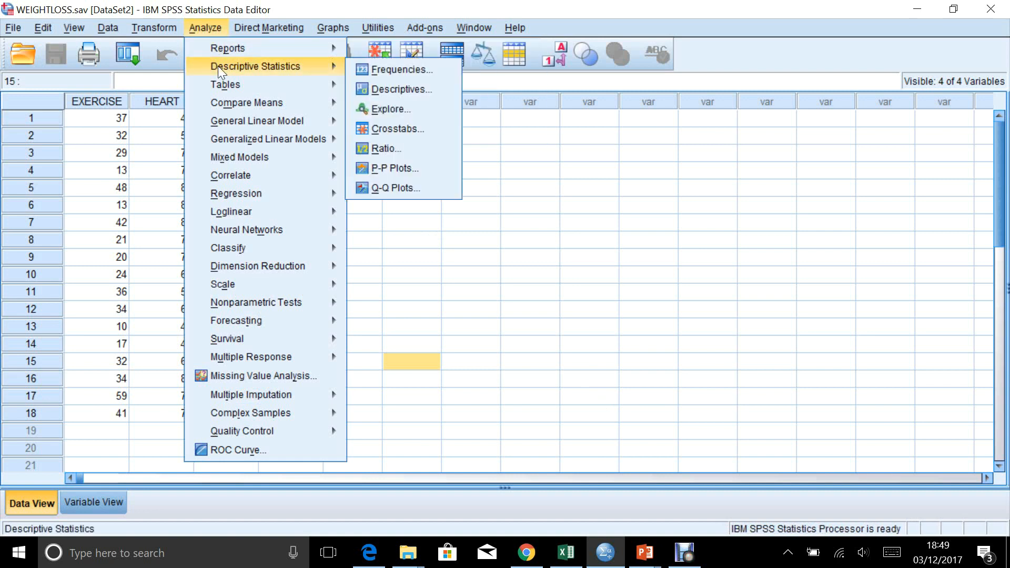
pyautogui.click(394, 109)
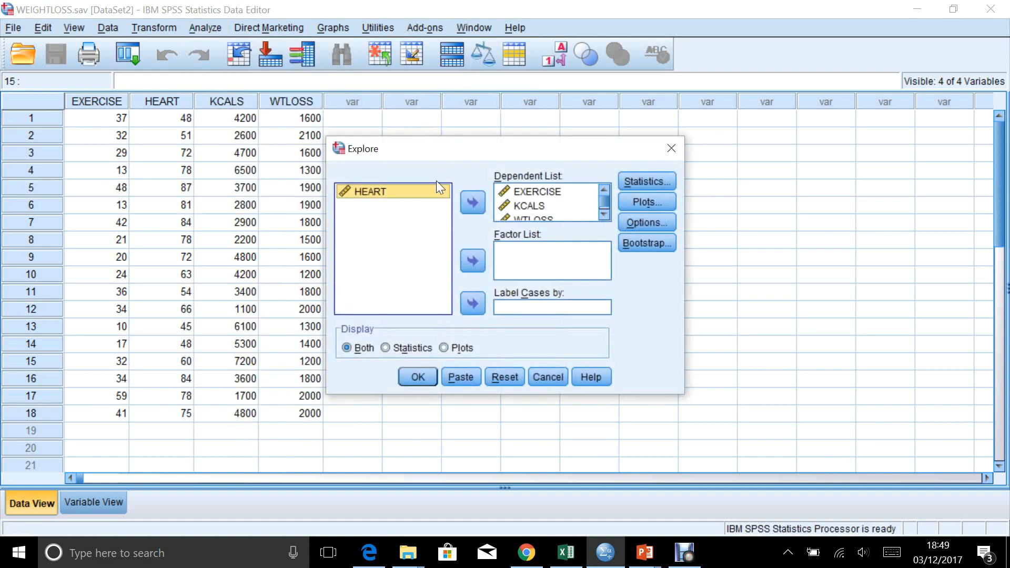
pyautogui.click(554, 195)
pyautogui.click(549, 205)
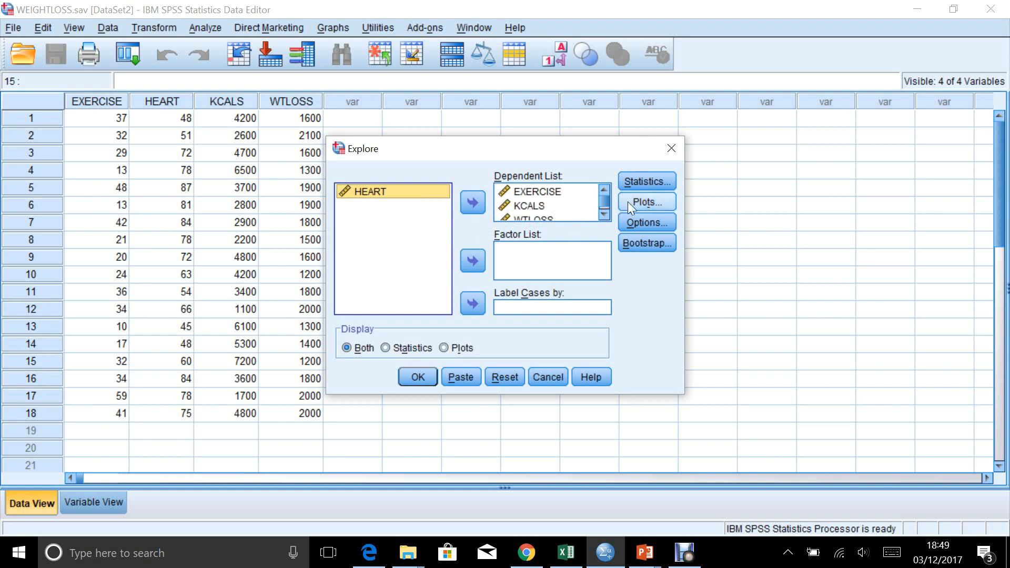
pyautogui.click(645, 202)
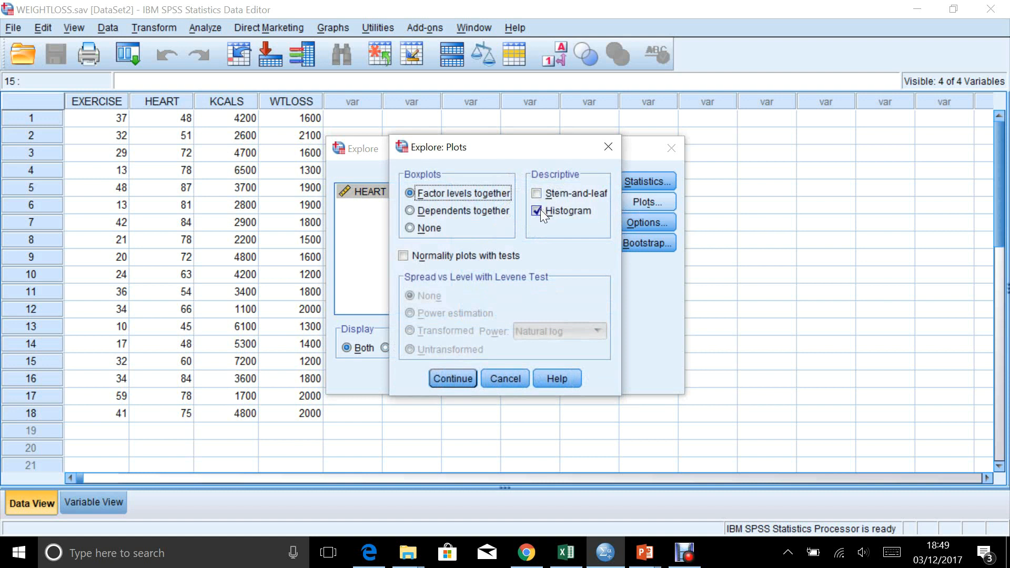
pyautogui.click(402, 253)
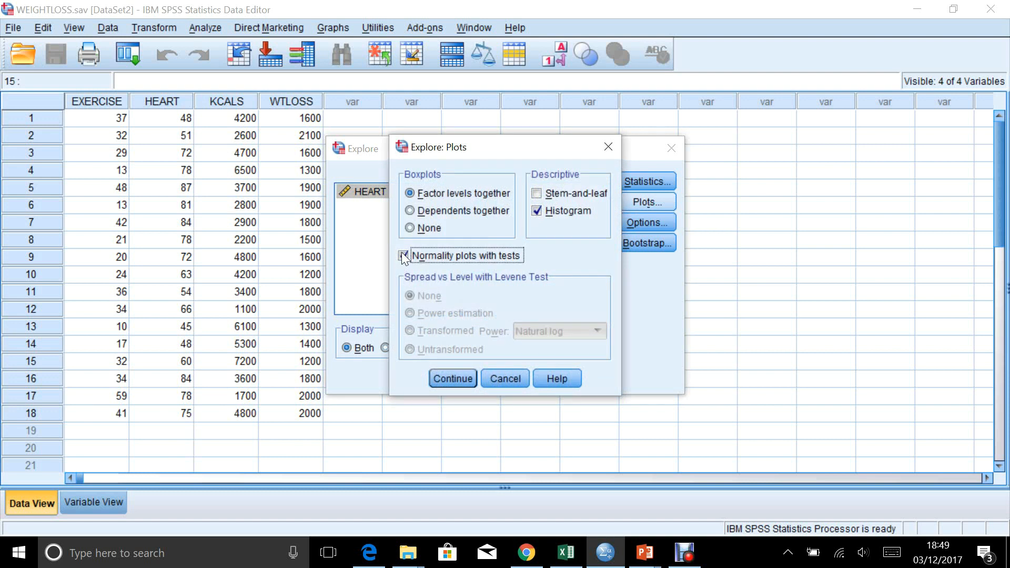
pyautogui.click(452, 378)
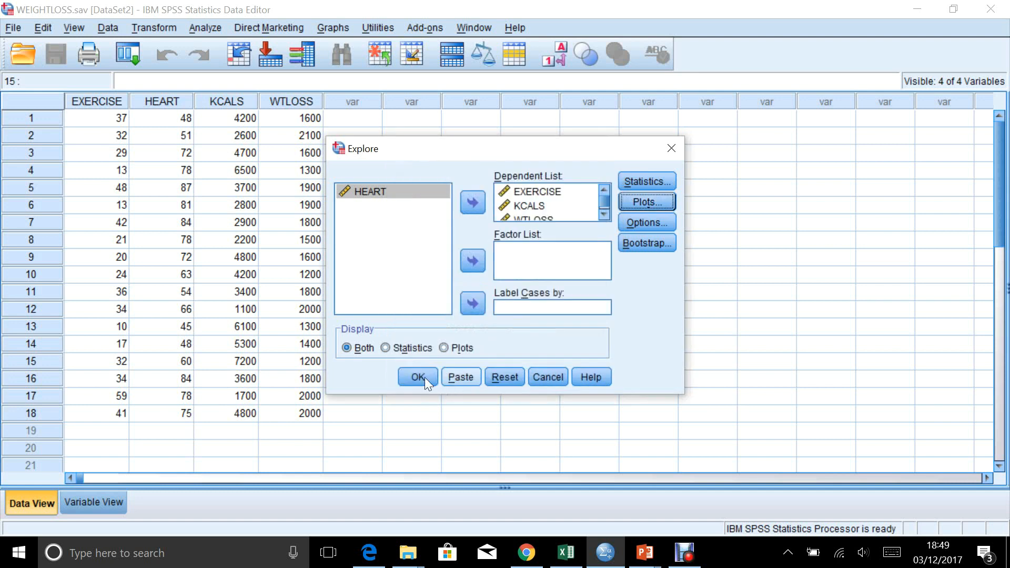
pyautogui.click(419, 377)
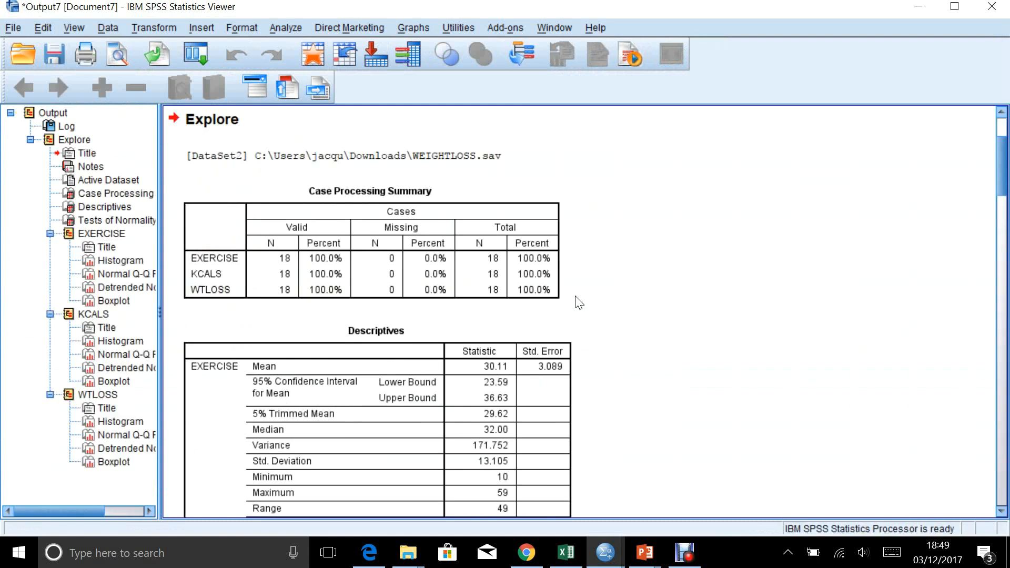
# Step: Examine the Case Processing Summary, Descriptives and Tests of Normality tables in the Explore output
pyautogui.click(522, 289)
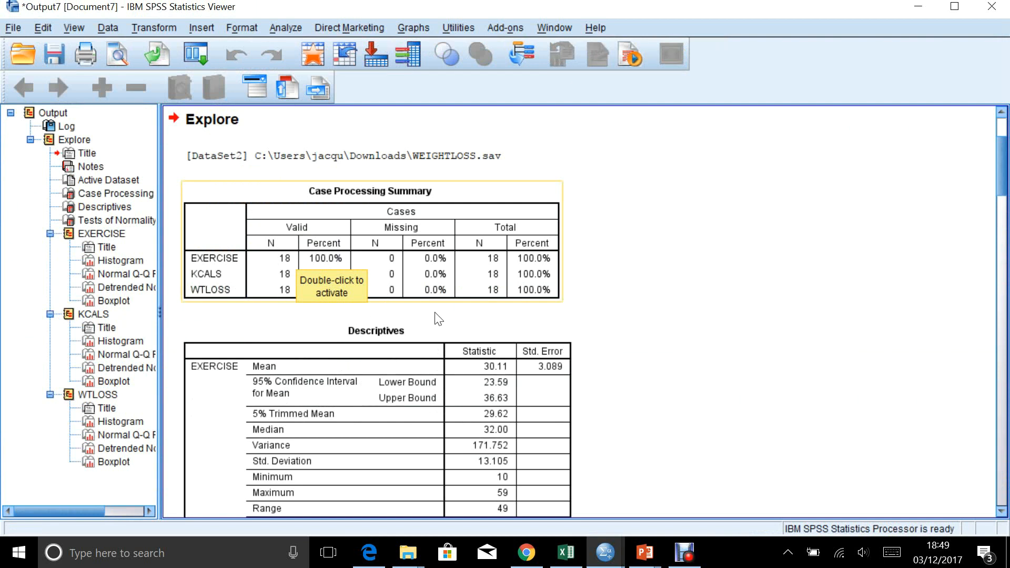
pyautogui.click(642, 284)
pyautogui.scroll(-1, 645, 282)
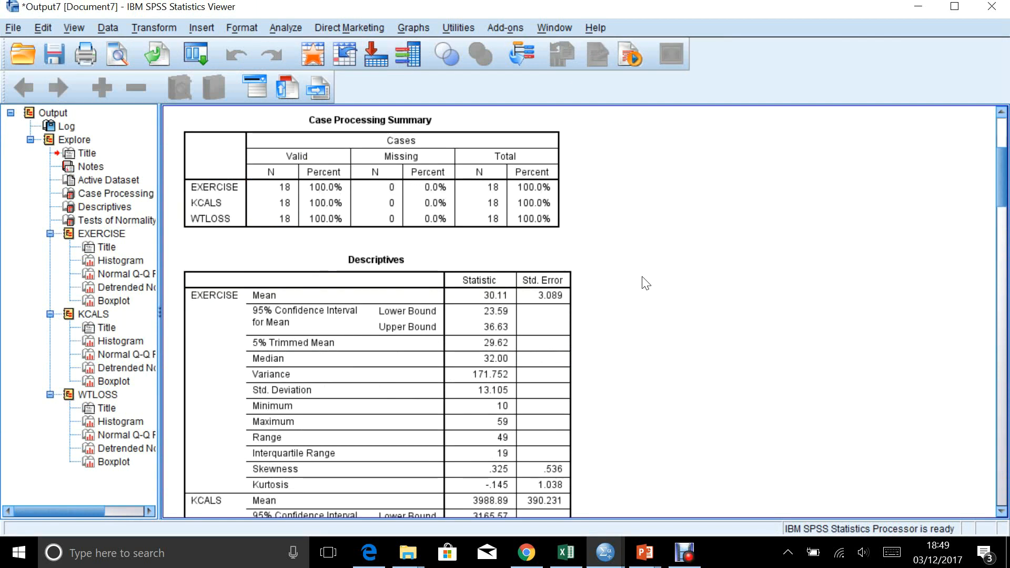
pyautogui.scroll(-3, 646, 283)
pyautogui.scroll(-10, 645, 283)
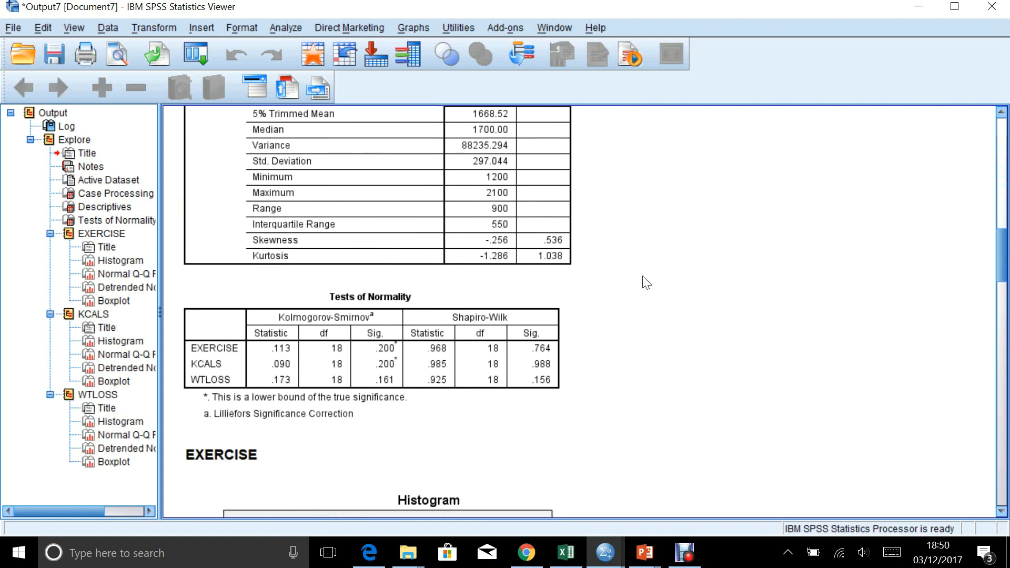
pyautogui.scroll(-3, 645, 283)
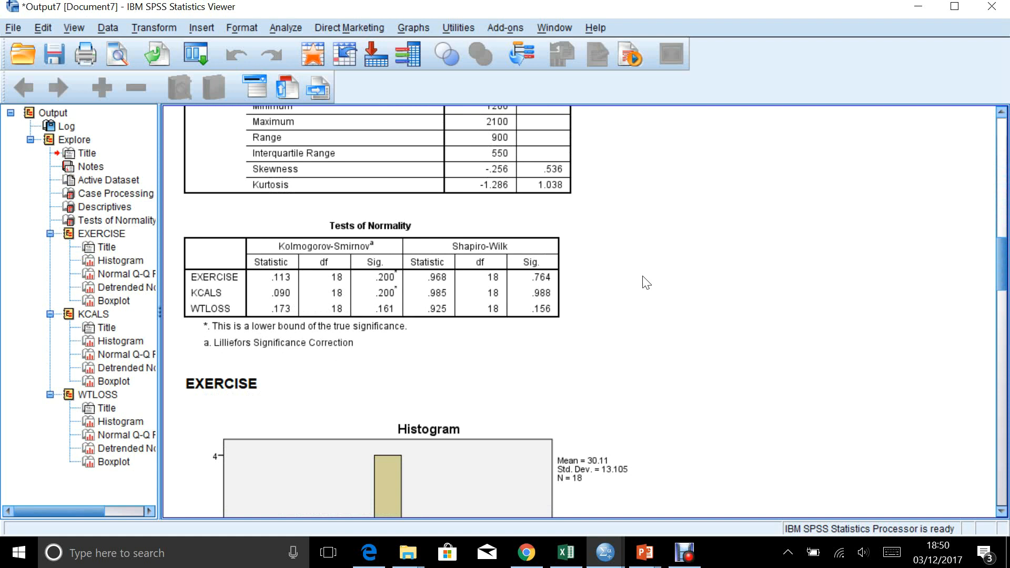
pyautogui.click(448, 317)
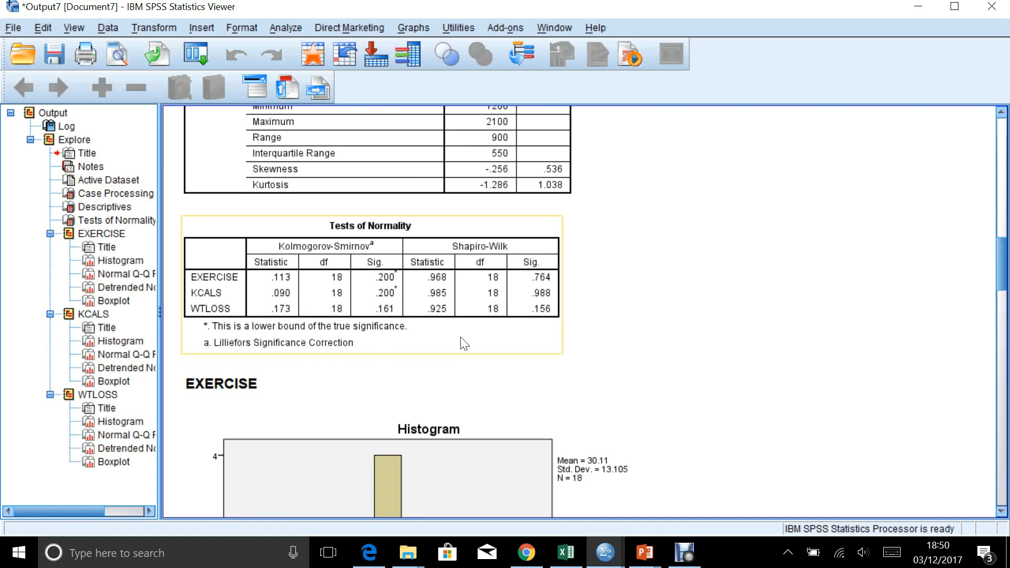
# Step: Examine the histogram, normal Q-Q plots and boxplot for EXERCISE
pyautogui.scroll(-10, 642, 296)
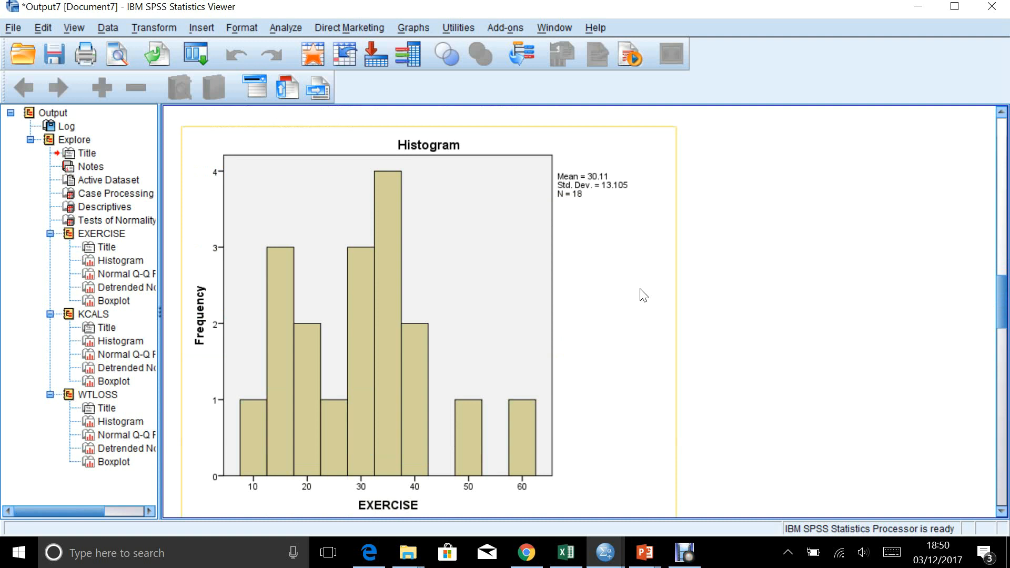
pyautogui.scroll(-5, 644, 296)
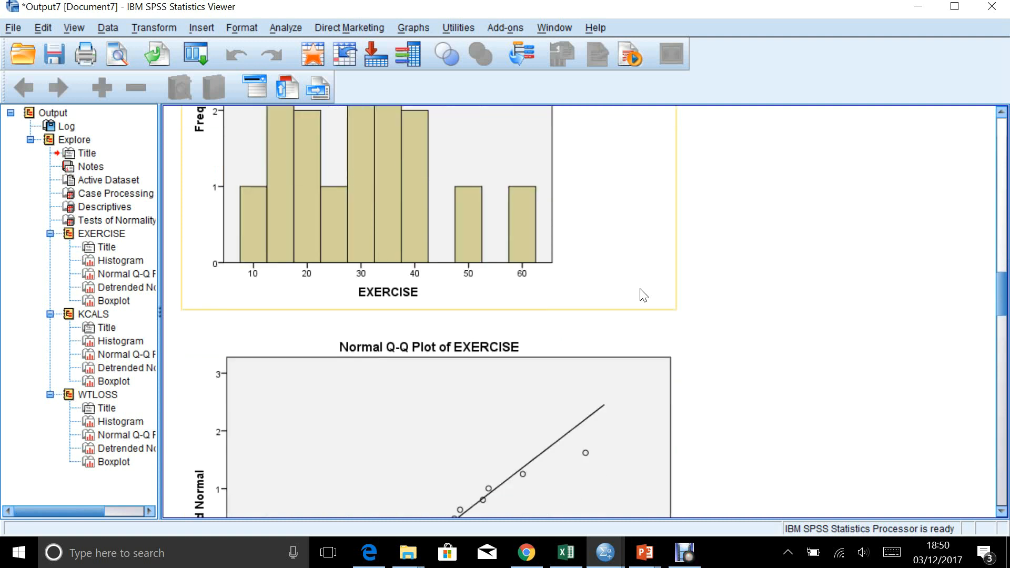
pyautogui.scroll(-15, 644, 295)
pyautogui.scroll(-7, 640, 289)
pyautogui.scroll(-4, 643, 295)
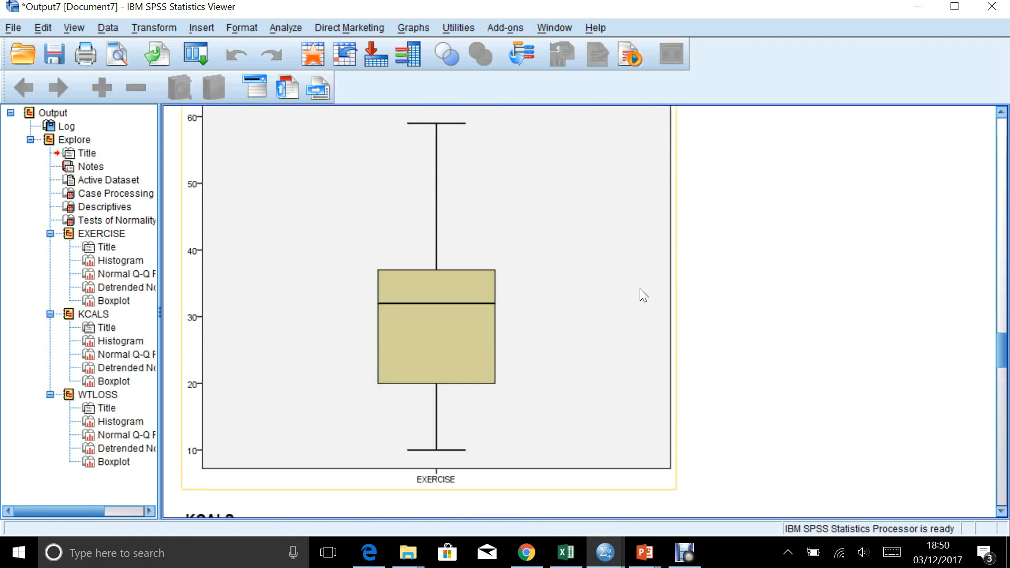
# Step: Examine the histogram, normal Q-Q plots and boxplot for KCALS
pyautogui.scroll(-7, 640, 289)
pyautogui.scroll(-4, 644, 296)
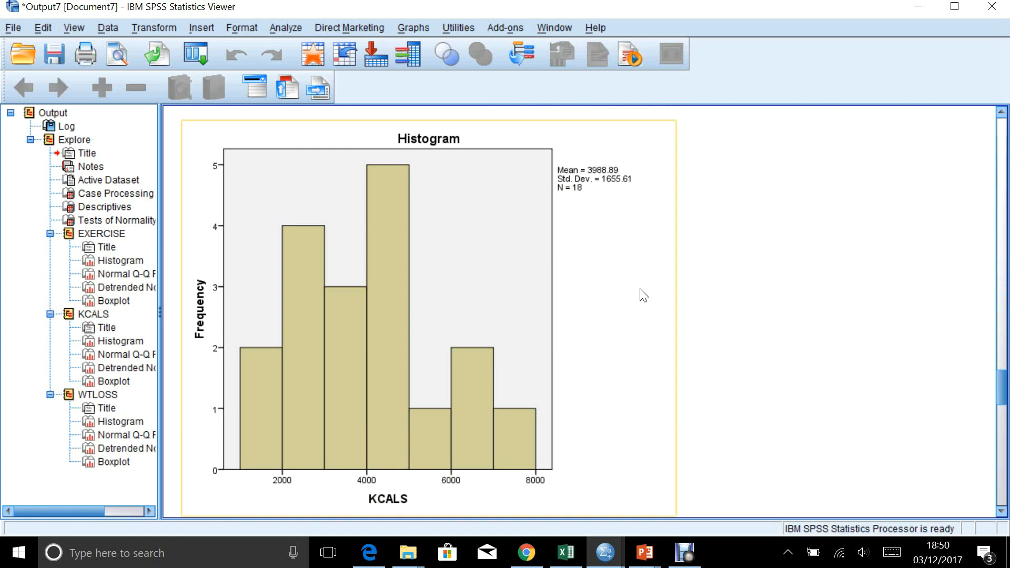
pyautogui.scroll(-5, 642, 296)
pyautogui.scroll(-15, 640, 289)
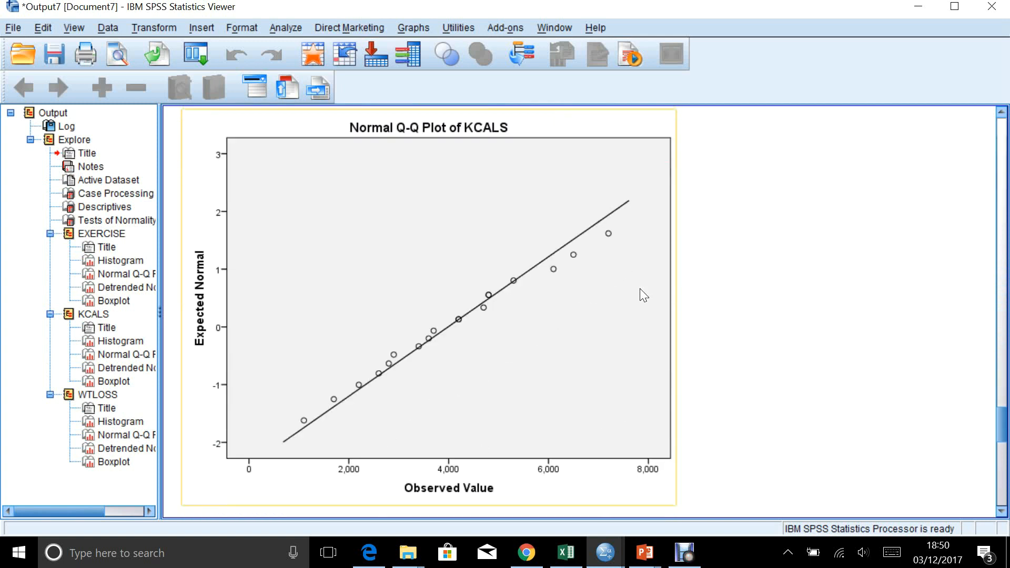
pyautogui.scroll(-10, 640, 289)
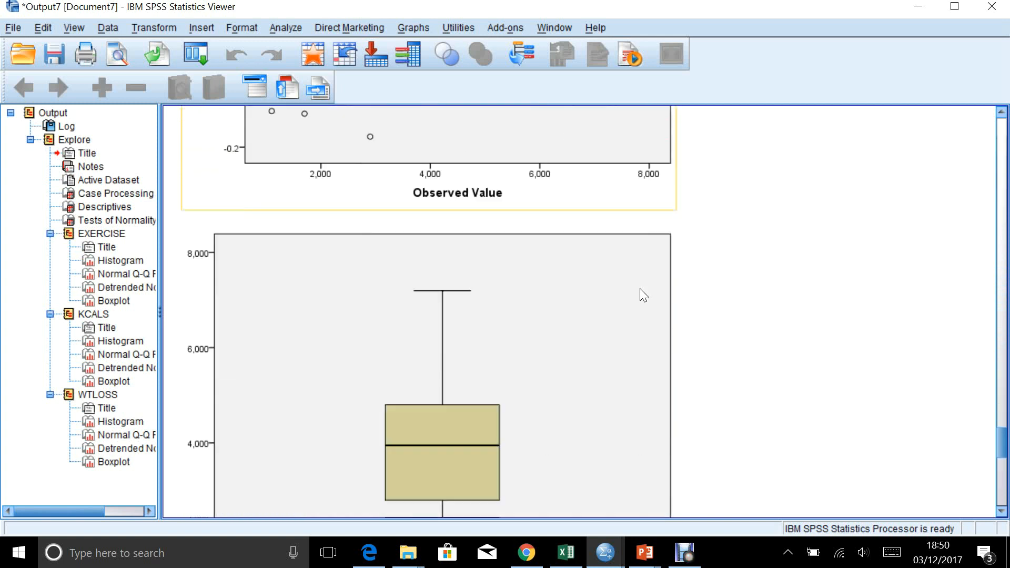
pyautogui.scroll(2, 640, 289)
pyautogui.scroll(-2, 640, 289)
# Step: Examine the histogram, normal Q-Q plots and boxplot for WTLOSS at the end of the output
pyautogui.scroll(-10, 640, 289)
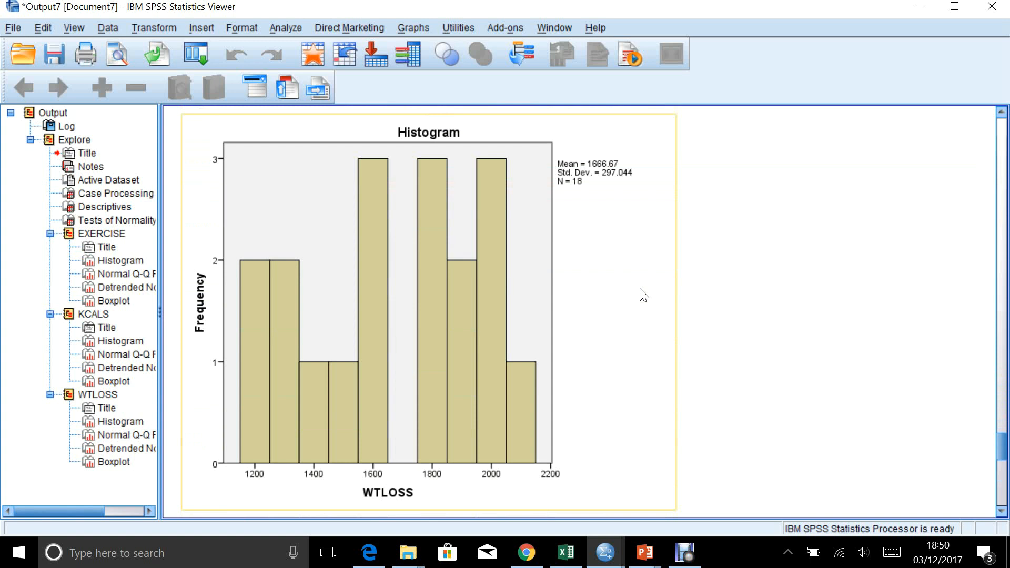
pyautogui.scroll(-3, 644, 296)
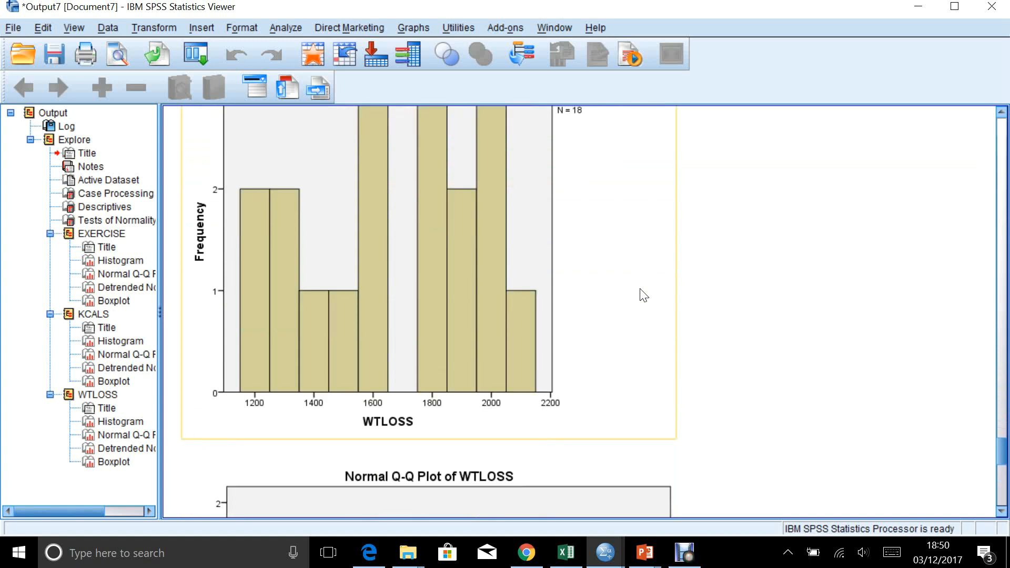
pyautogui.scroll(3, 644, 296)
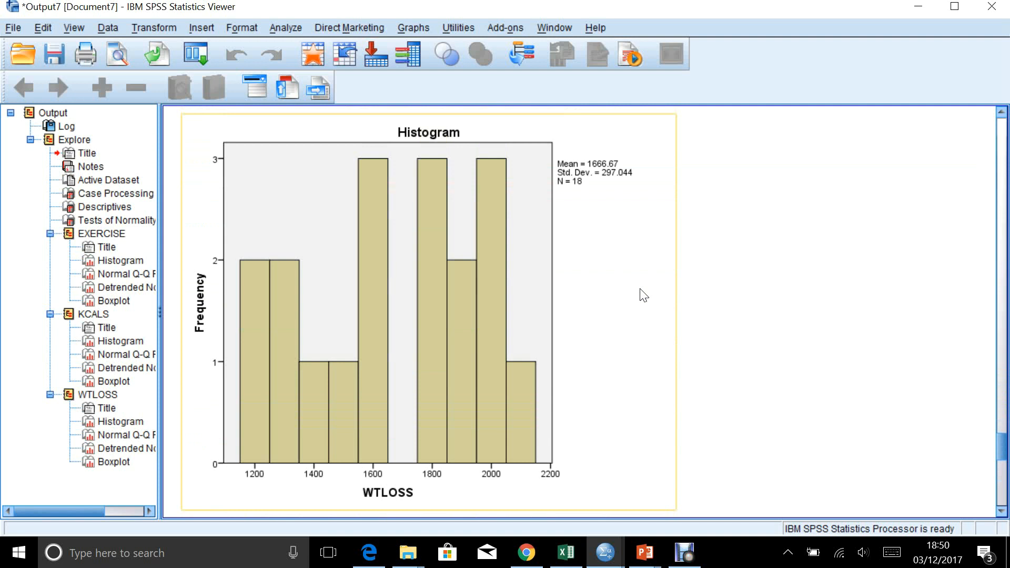
pyautogui.scroll(-15, 644, 296)
pyautogui.scroll(-20, 640, 290)
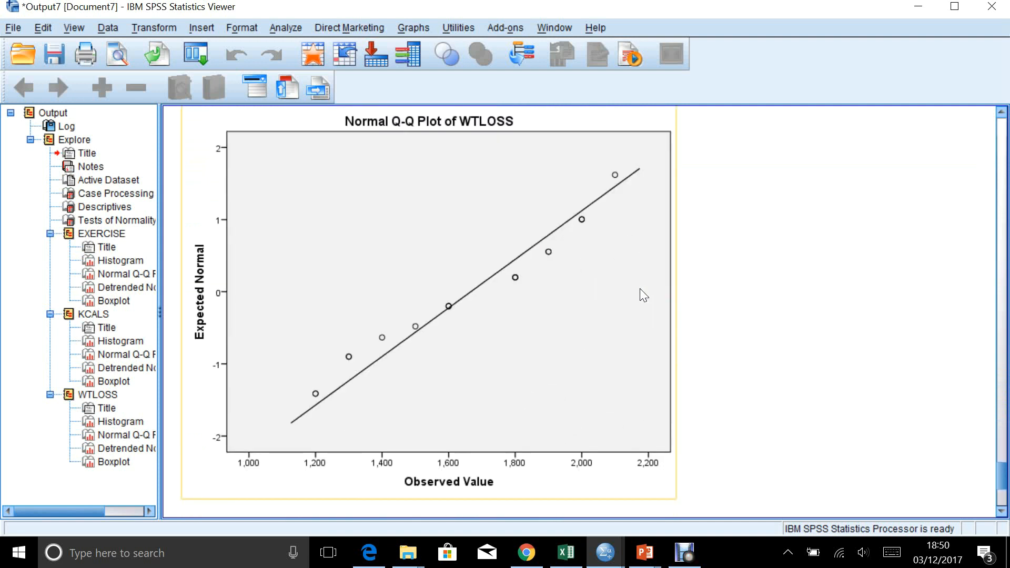
pyautogui.scroll(-20, 643, 295)
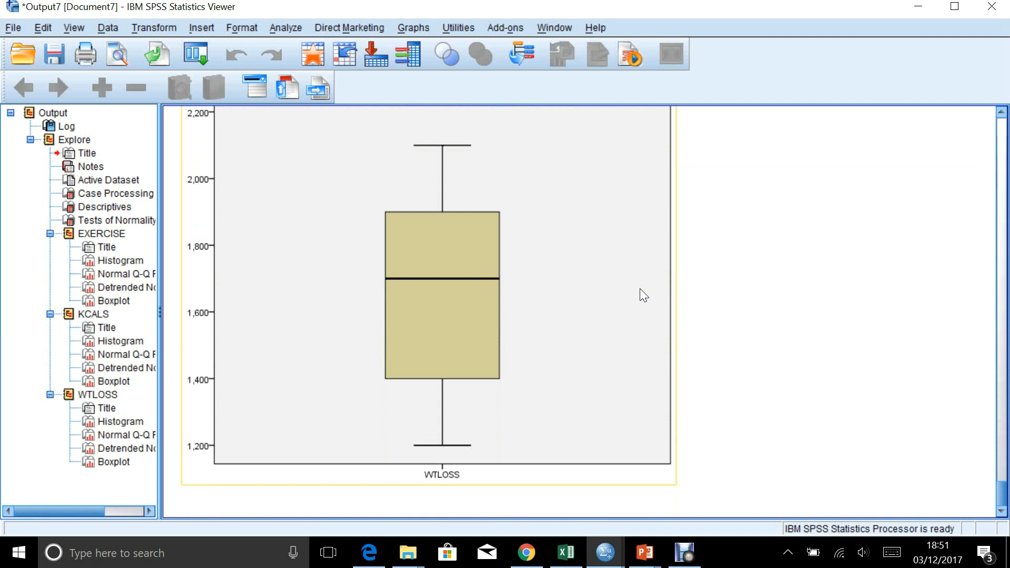
pyautogui.scroll(12, 639, 288)
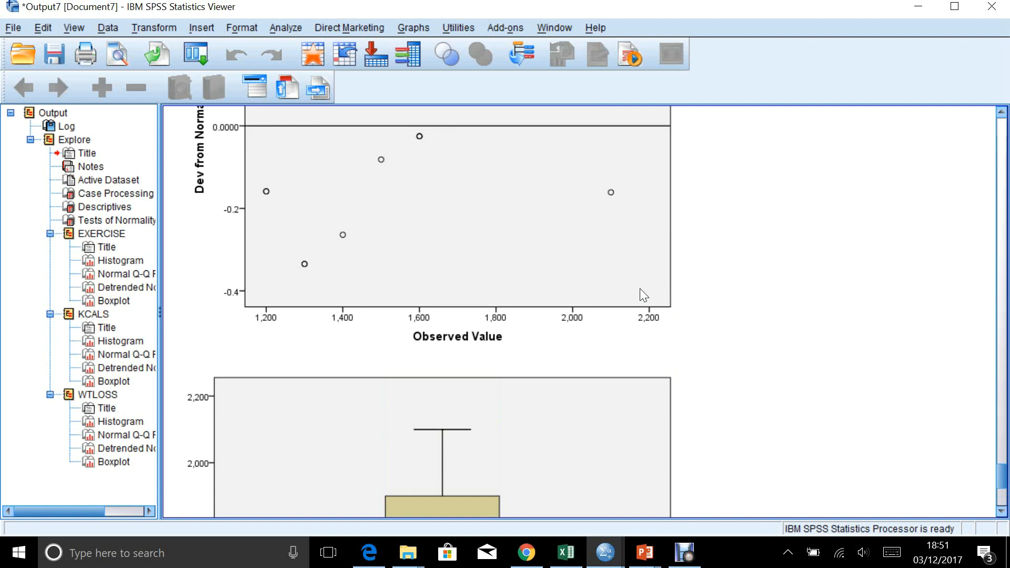
pyautogui.click(635, 292)
pyautogui.scroll(-3, 718, 290)
pyautogui.scroll(-3, 718, 291)
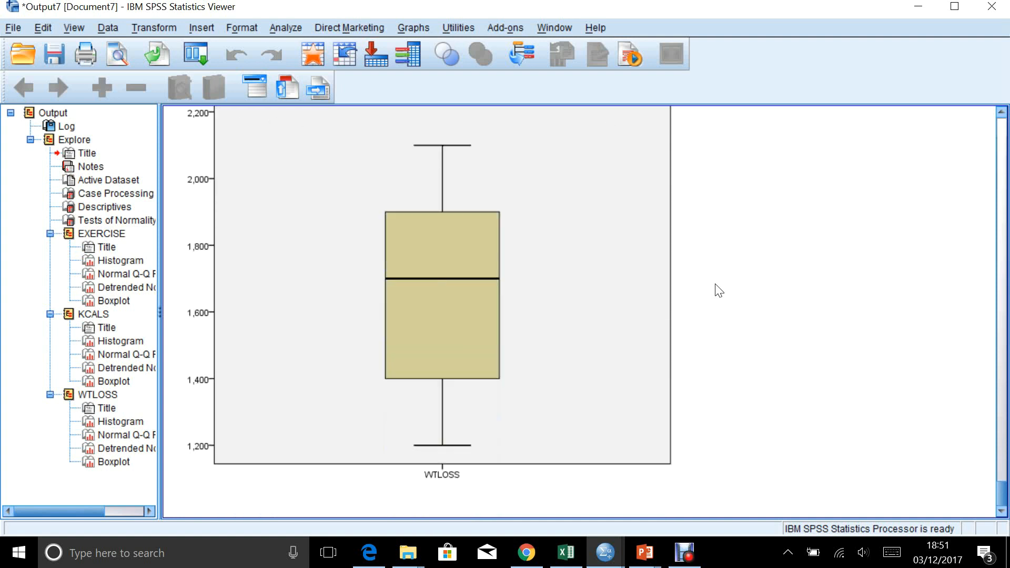
# Step: Review the plots of all three variables again and return to the Tests of Normality table
pyautogui.scroll(3, 718, 290)
pyautogui.scroll(2, 718, 290)
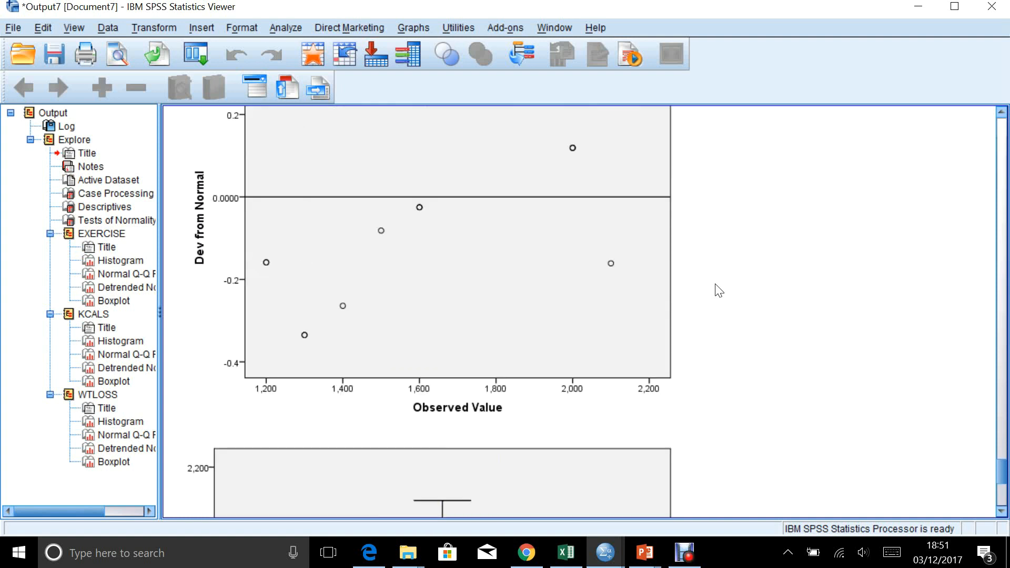
pyautogui.scroll(6, 718, 290)
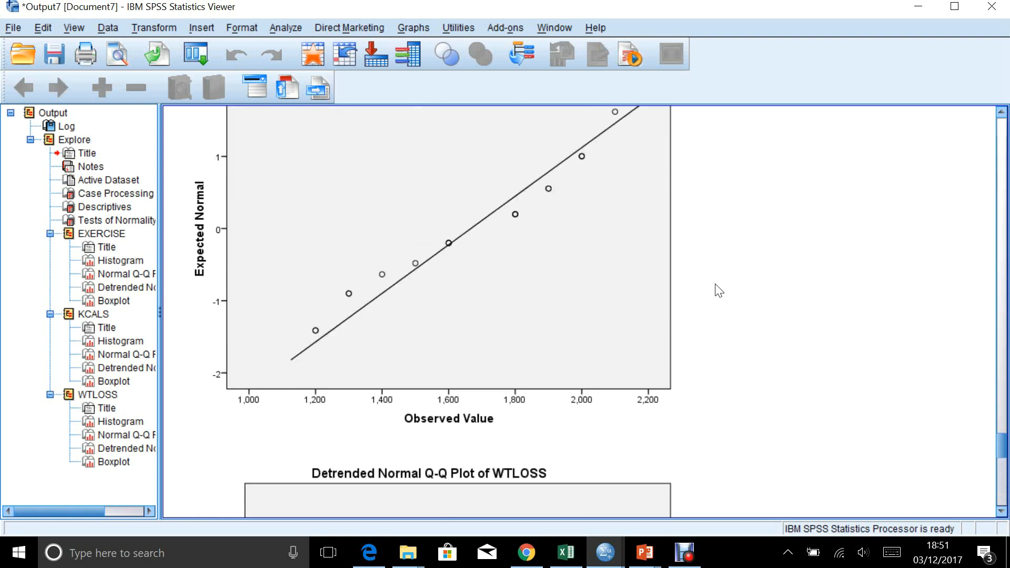
pyautogui.scroll(8, 719, 290)
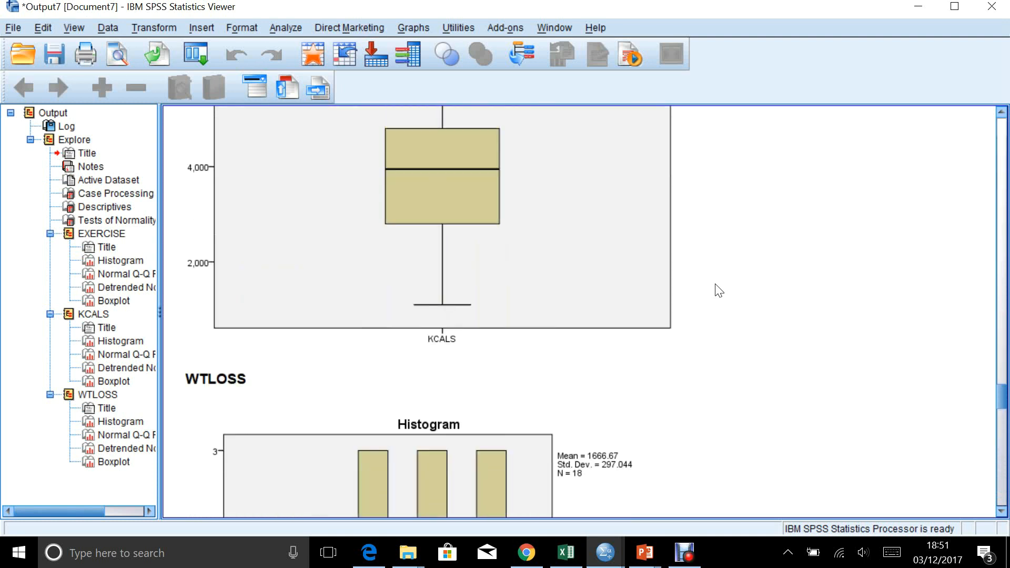
pyautogui.scroll(8, 718, 290)
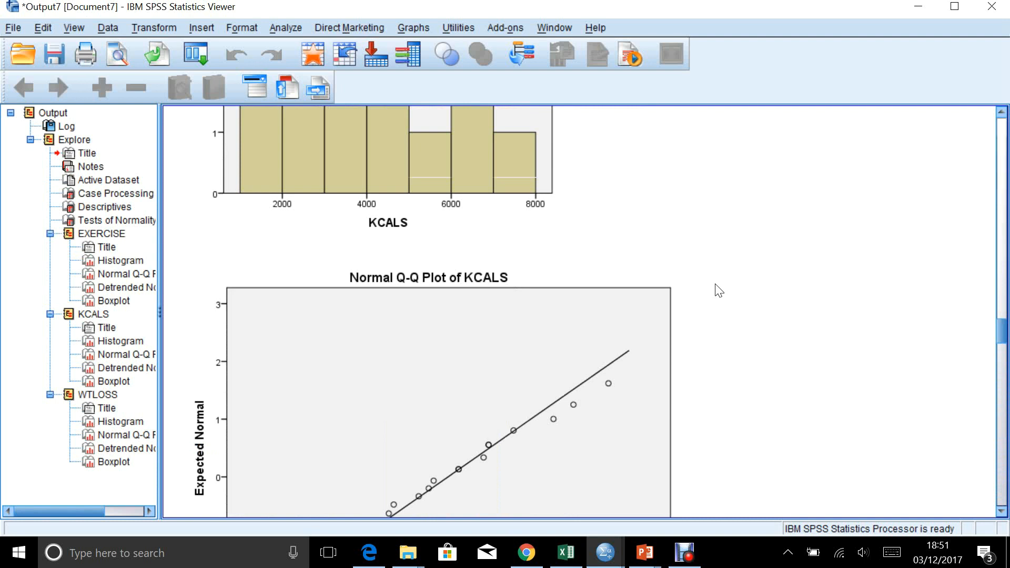
pyautogui.scroll(8, 718, 290)
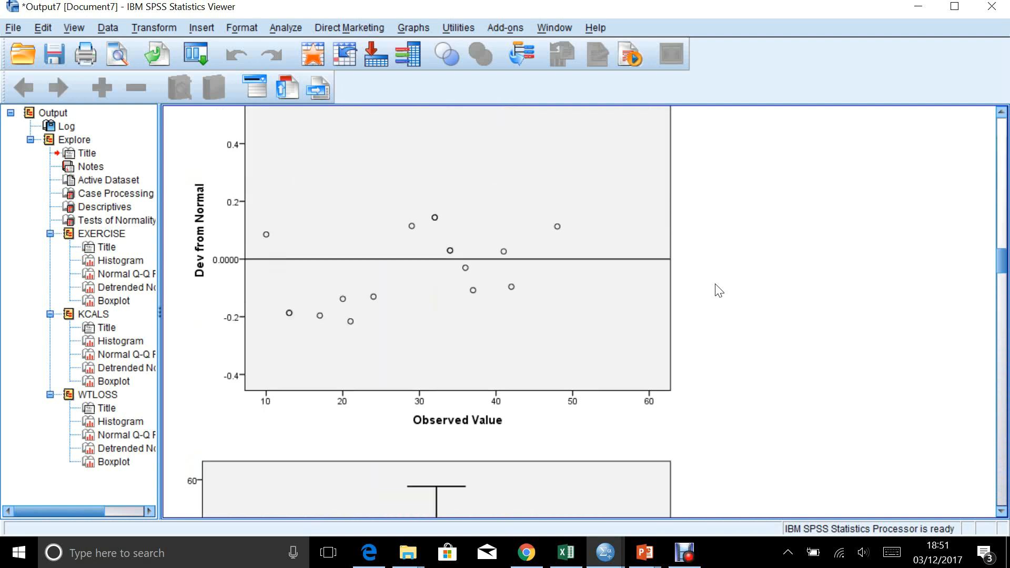
pyautogui.scroll(8, 718, 291)
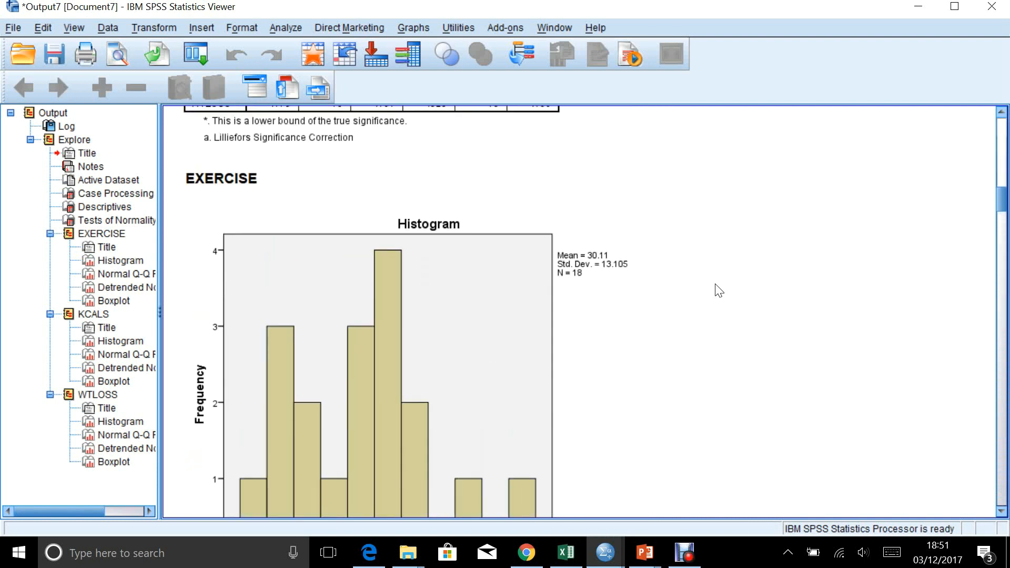
pyautogui.scroll(3, 718, 290)
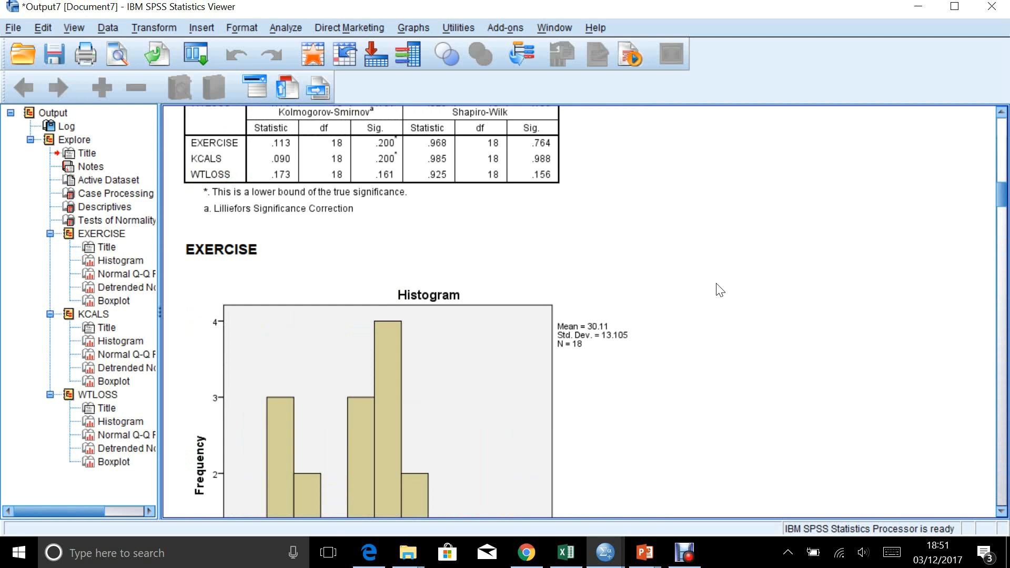
pyautogui.scroll(1, 720, 290)
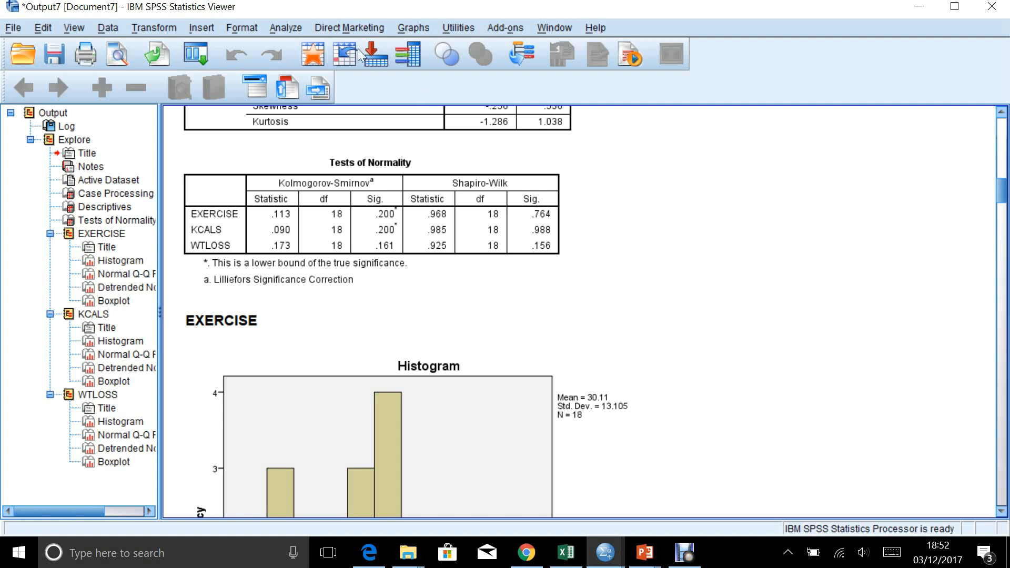
# Step: Run a two-tailed bivariate Pearson correlation on EXERCISE, KCALS and WTLOSS with significant correlations flagged
pyautogui.click(279, 28)
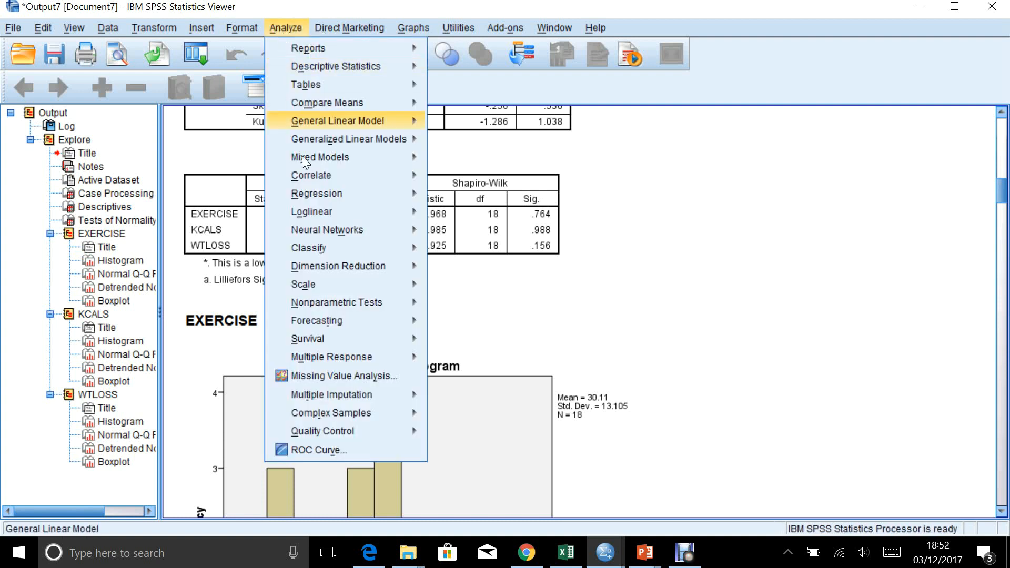
pyautogui.moveTo(331, 175)
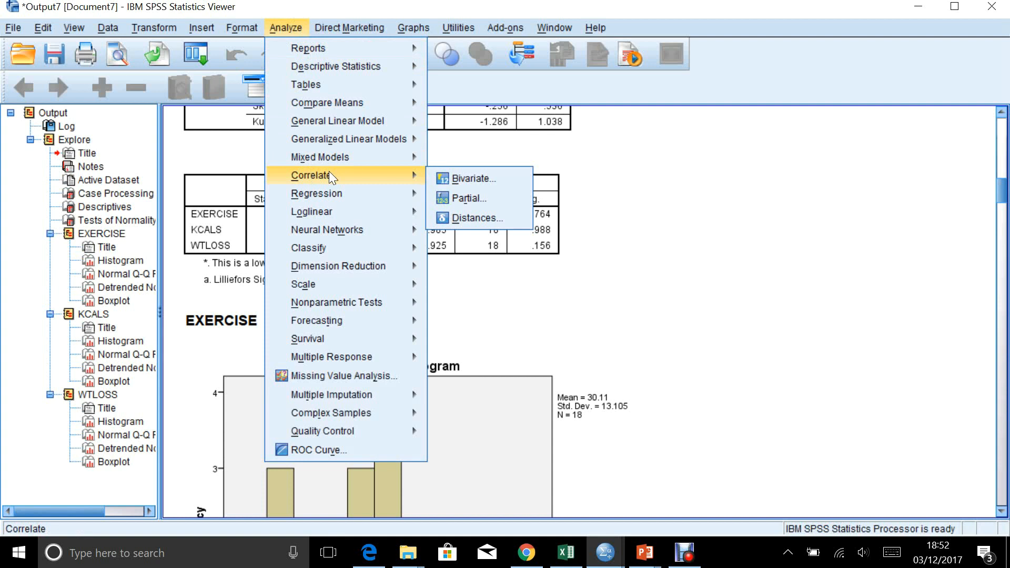
pyautogui.click(464, 174)
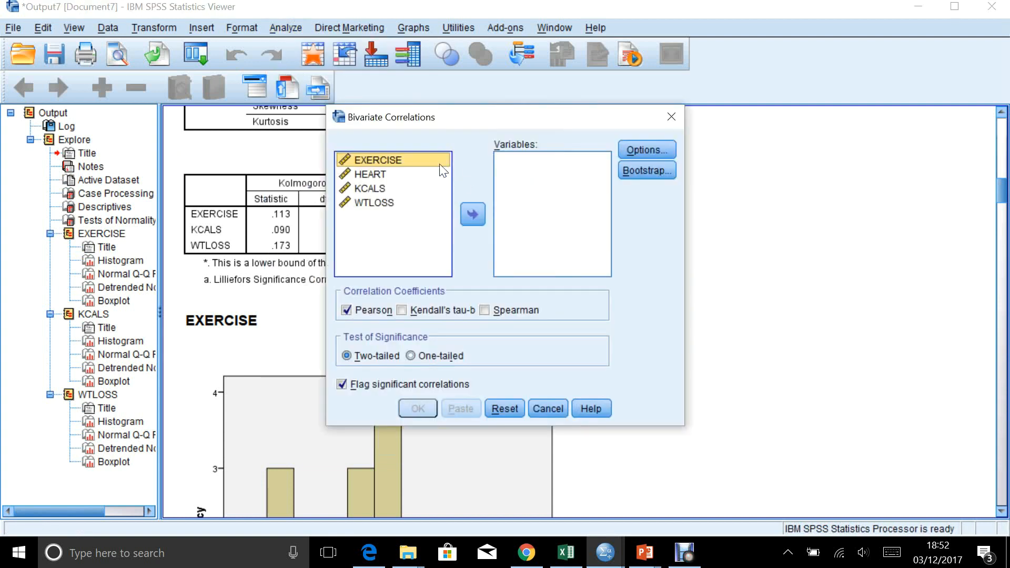
pyautogui.click(472, 215)
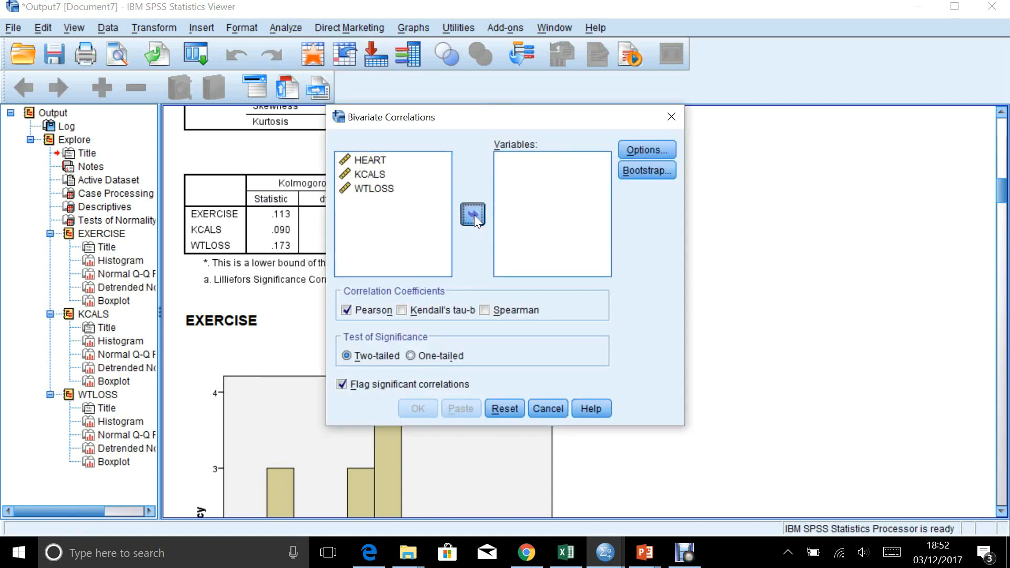
pyautogui.click(377, 174)
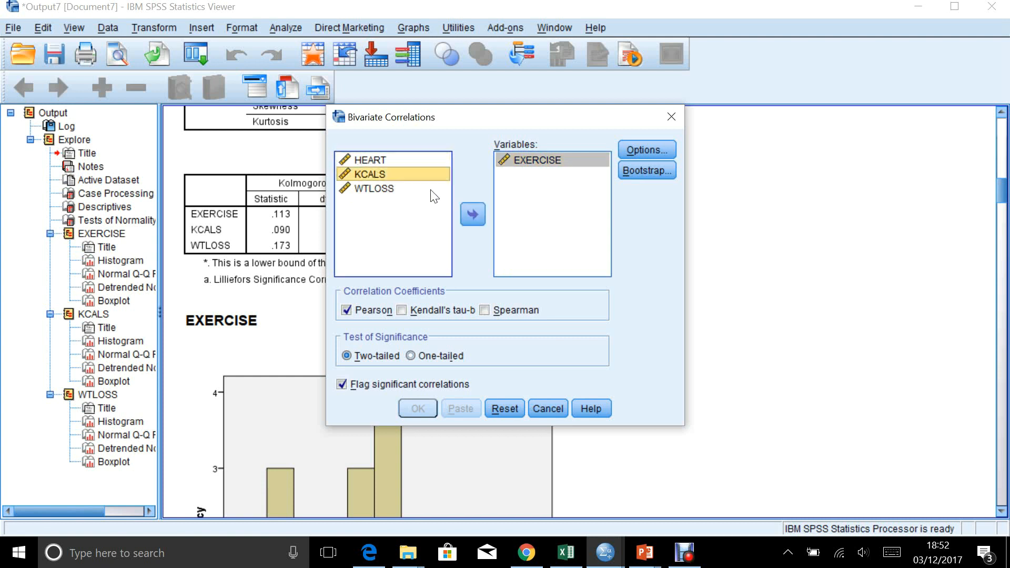
pyautogui.click(474, 216)
pyautogui.click(384, 175)
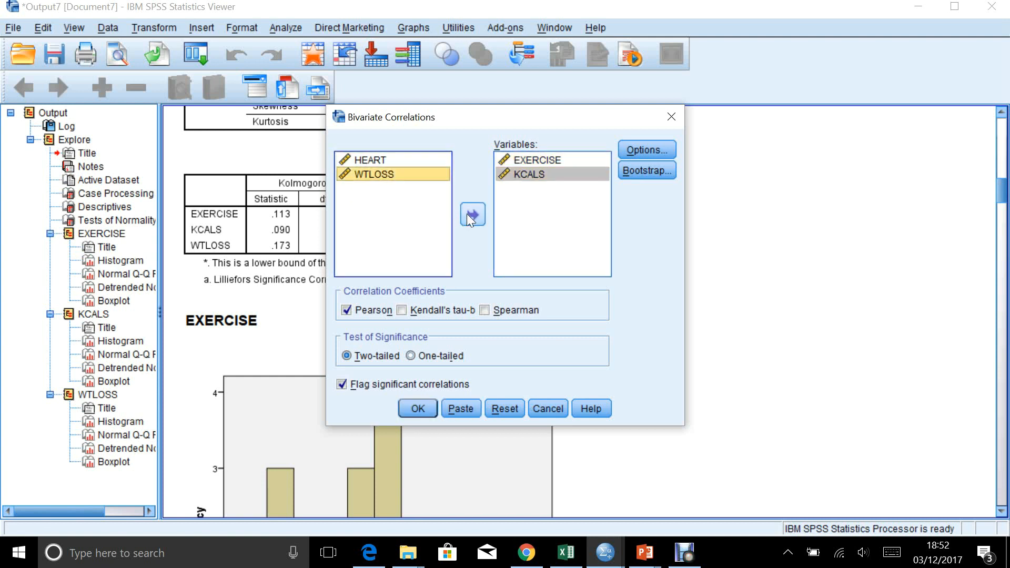
pyautogui.click(468, 213)
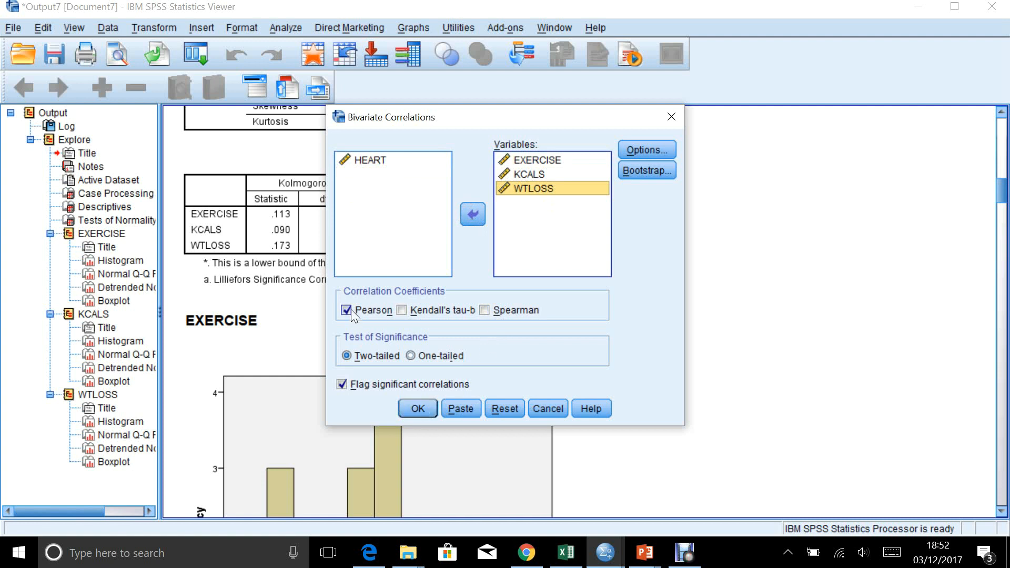
pyautogui.click(411, 407)
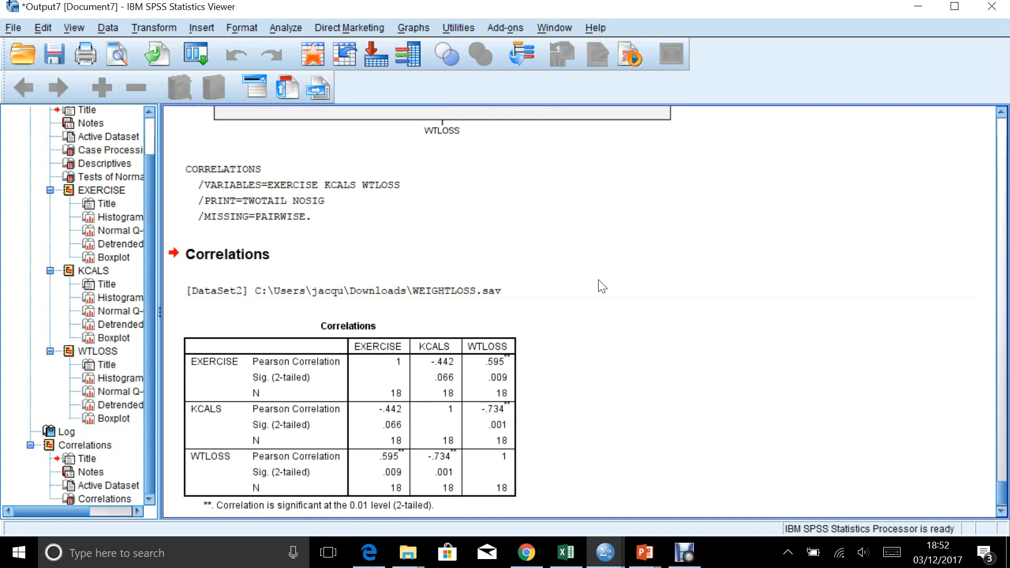
# Step: Examine the Correlations table for the Pearson coefficients and significance values between EXERCISE, KCALS and WTLOSS
pyautogui.scroll(-1, 598, 280)
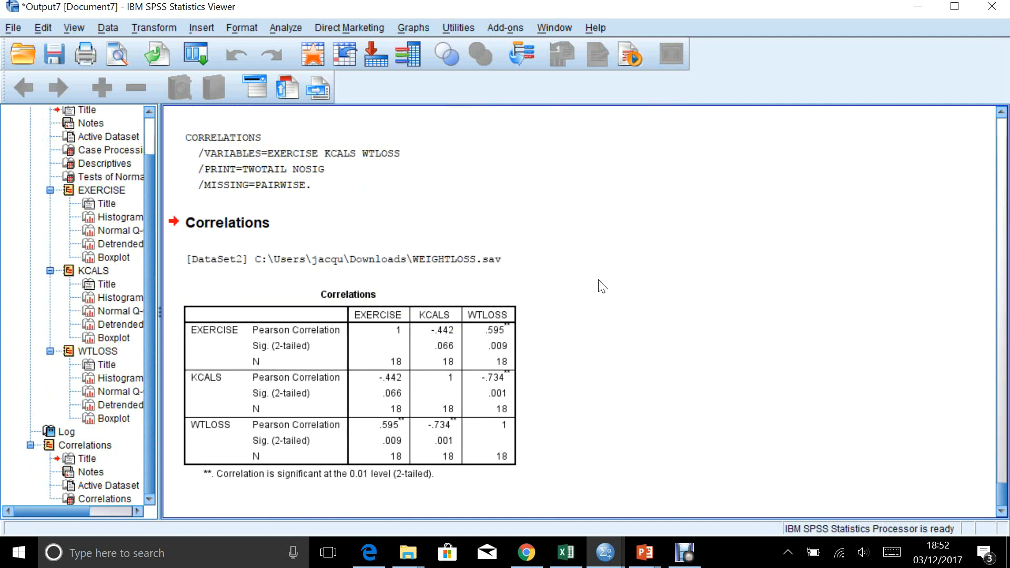
pyautogui.click(292, 345)
pyautogui.click(467, 436)
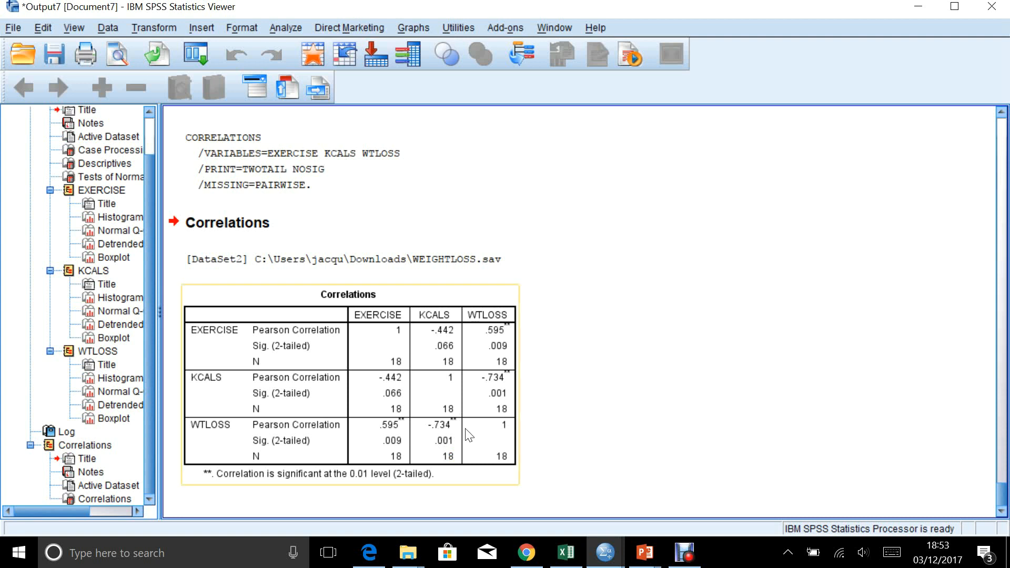
pyautogui.click(588, 421)
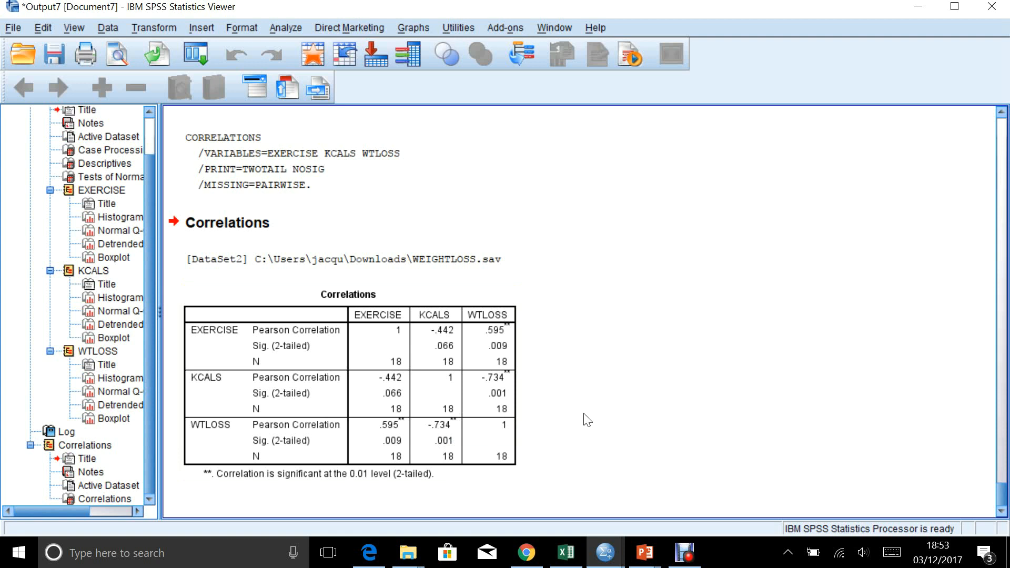
pyautogui.click(519, 346)
pyautogui.click(550, 346)
# Step: Set up a linear regression with WTLOSS as the dependent variable
pyautogui.click(287, 27)
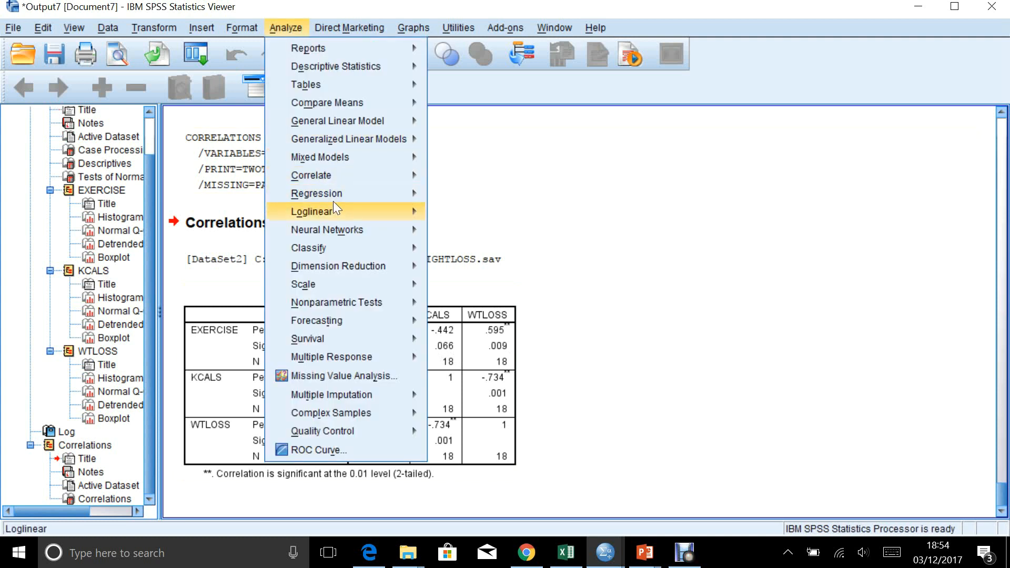
pyautogui.moveTo(335, 192)
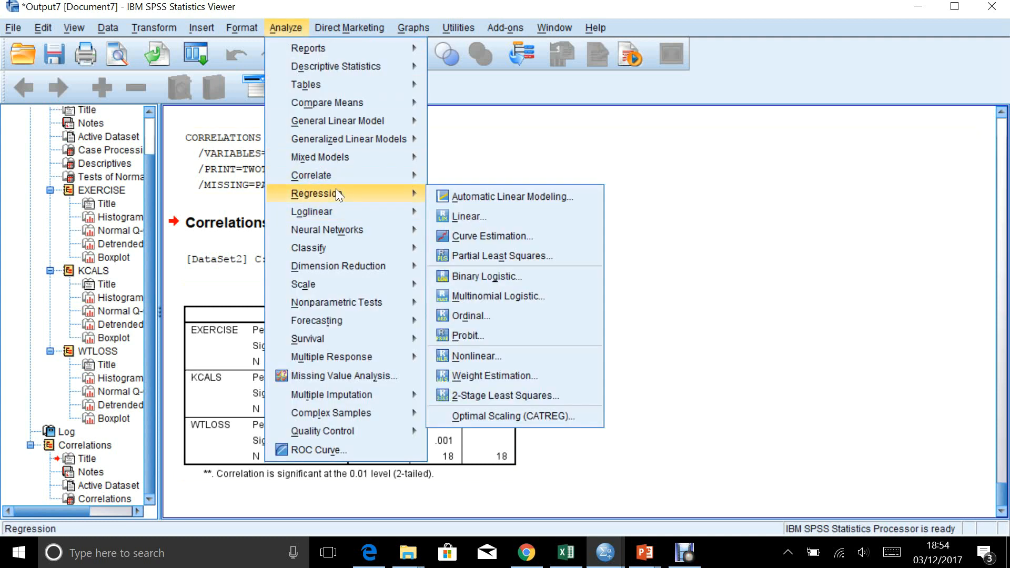
pyautogui.click(468, 216)
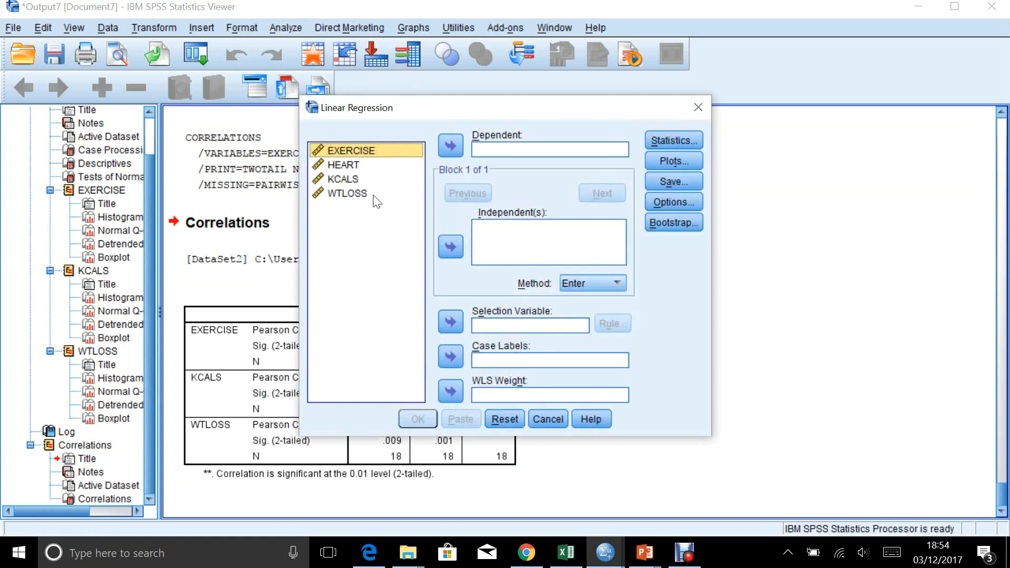
pyautogui.click(360, 196)
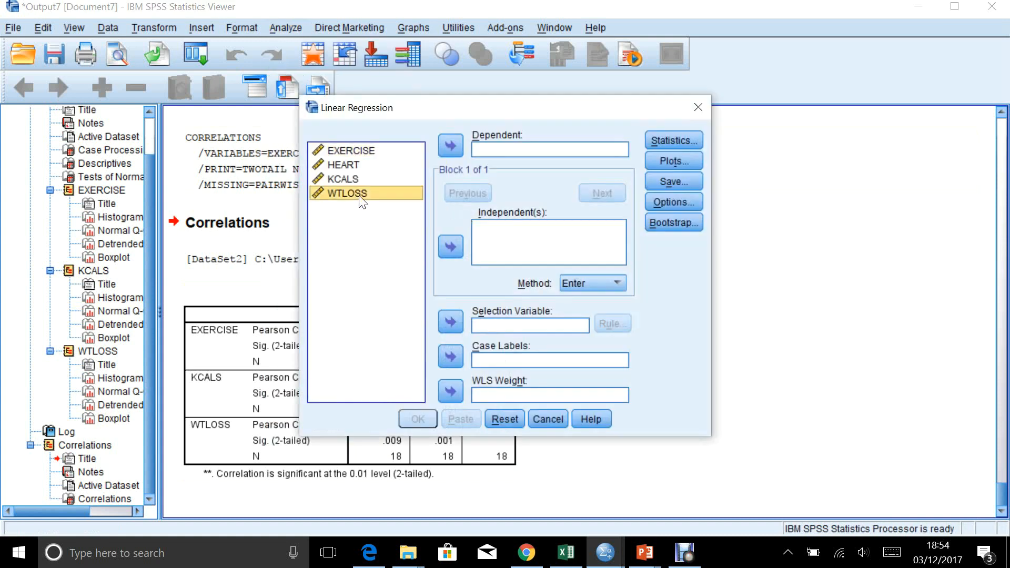
pyautogui.click(449, 139)
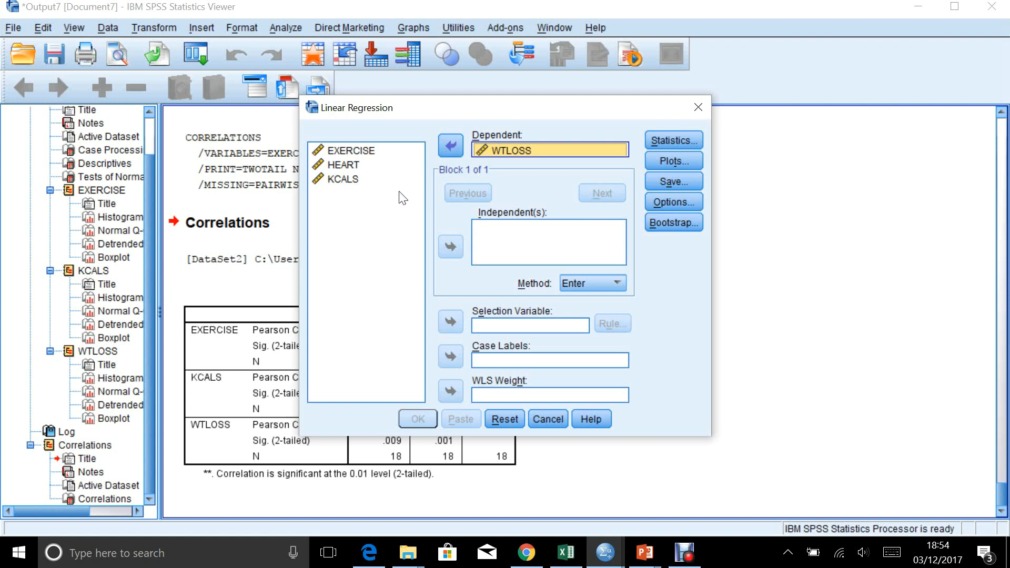
# Step: Enter EXERCISE as the independent variable in block 1 and KCALS in block 2 of the regression
pyautogui.click(364, 151)
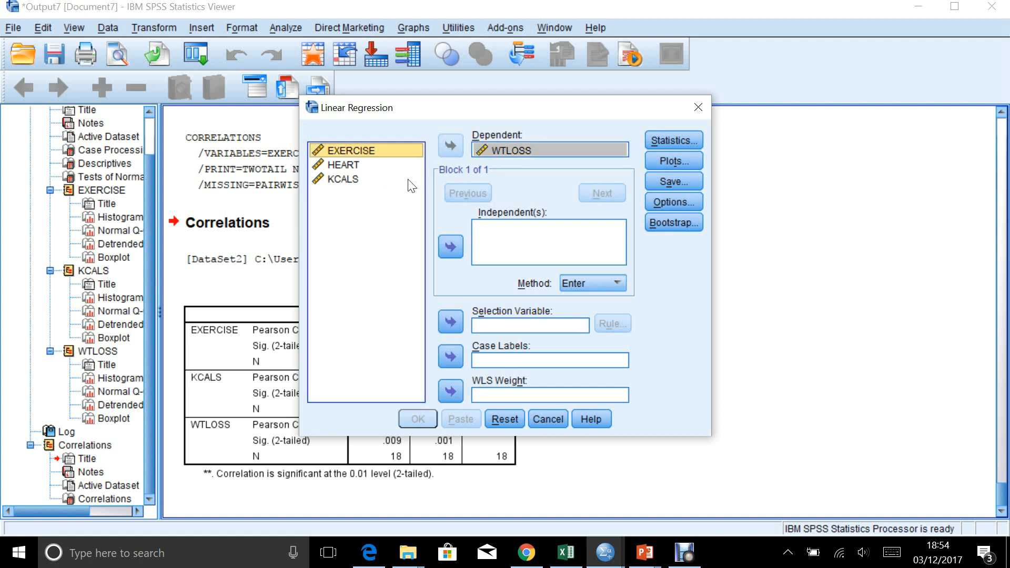
pyautogui.click(458, 249)
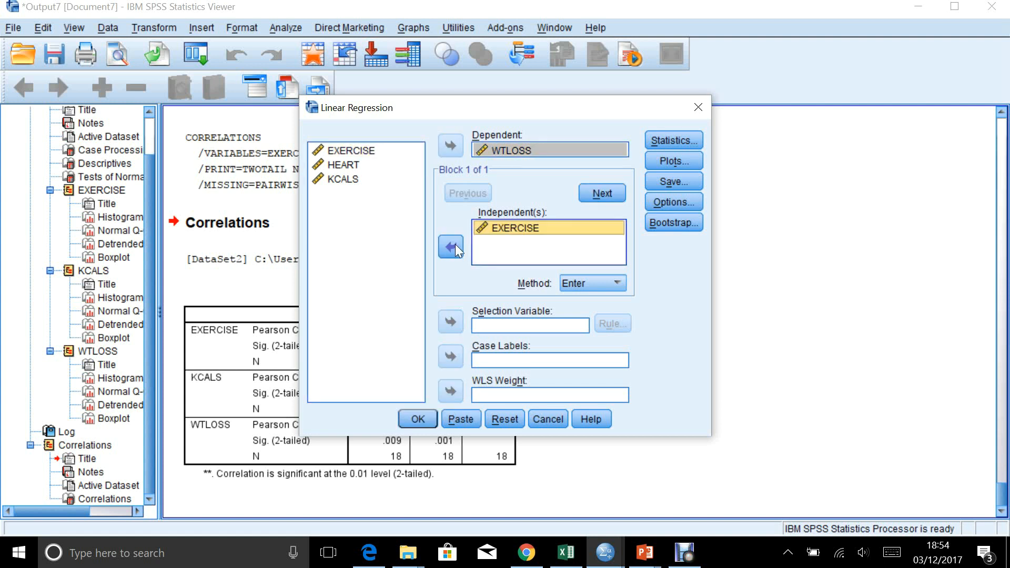
pyautogui.click(602, 193)
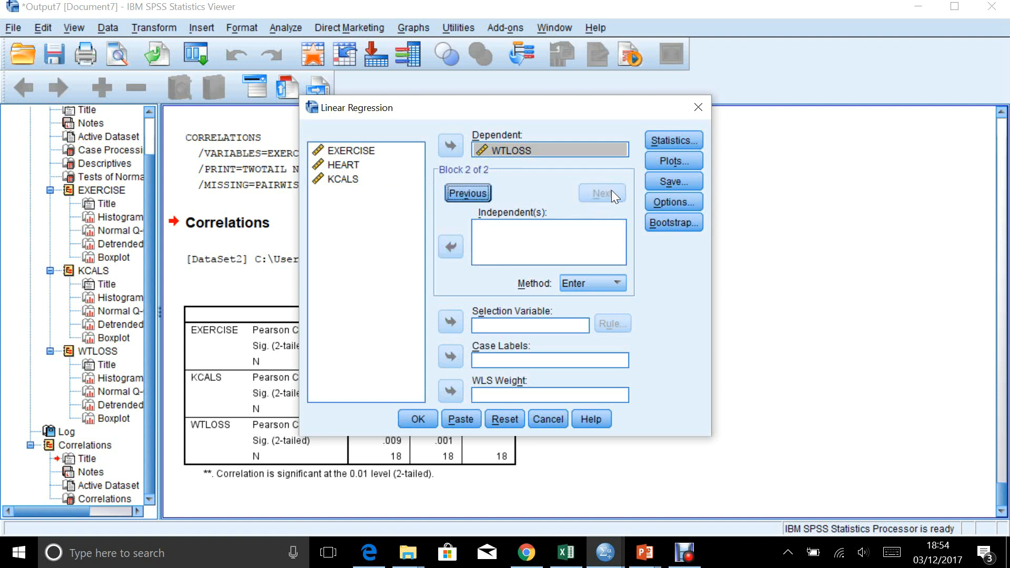
pyautogui.click(356, 184)
pyautogui.click(450, 247)
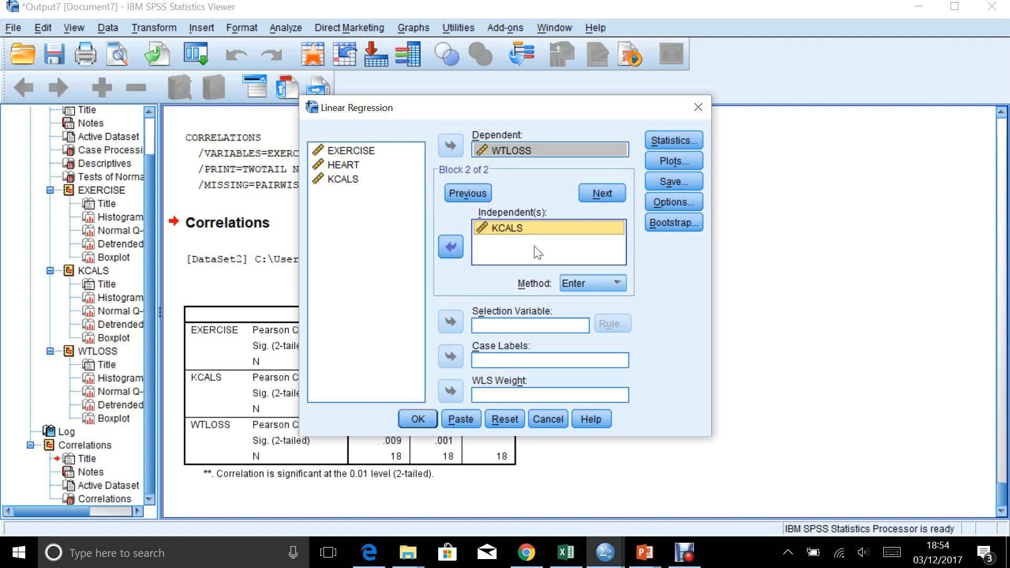
# Step: Include the R squared change statistic in the regression output and run the analysis
pyautogui.click(667, 140)
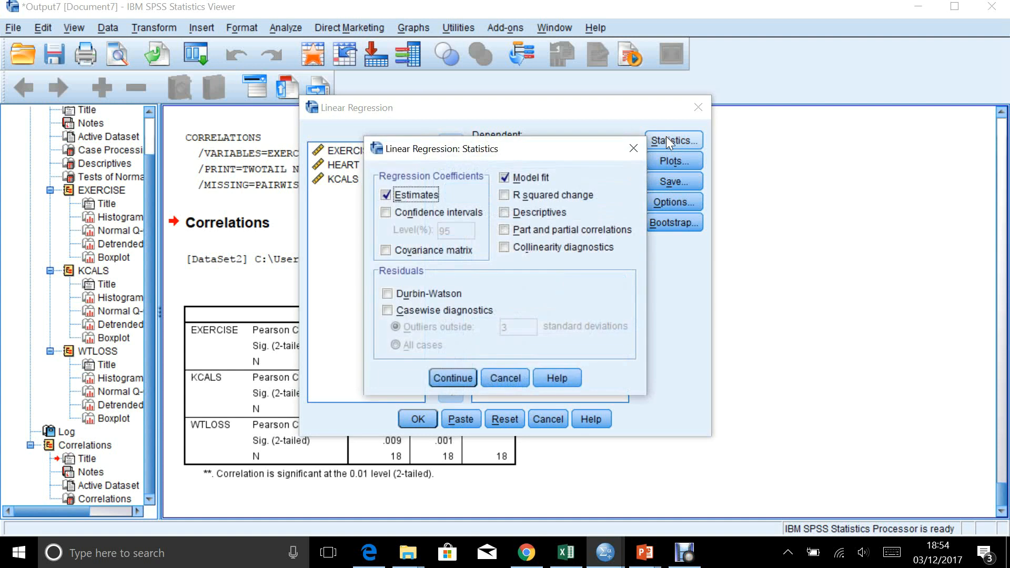
pyautogui.click(504, 194)
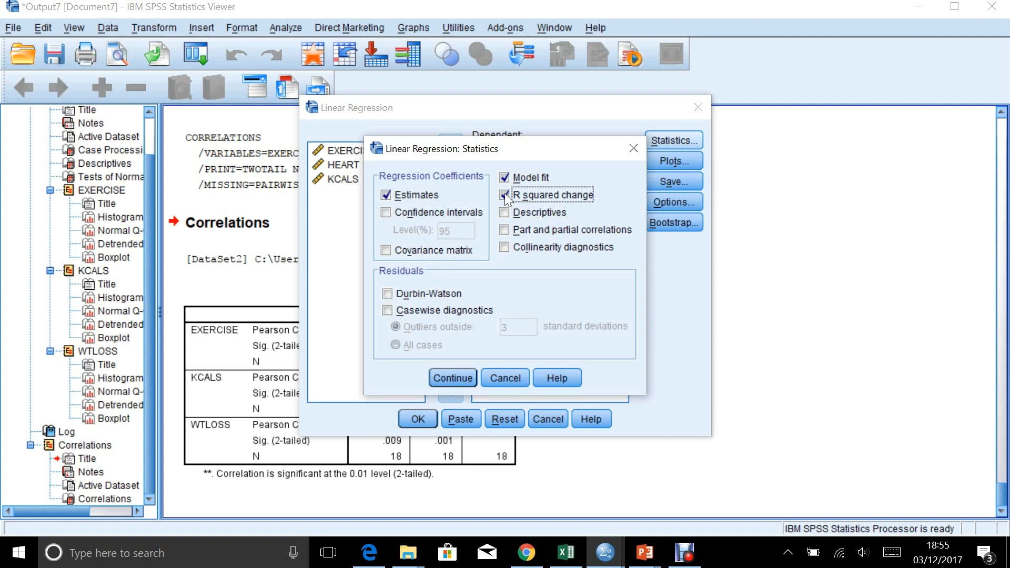
pyautogui.click(451, 378)
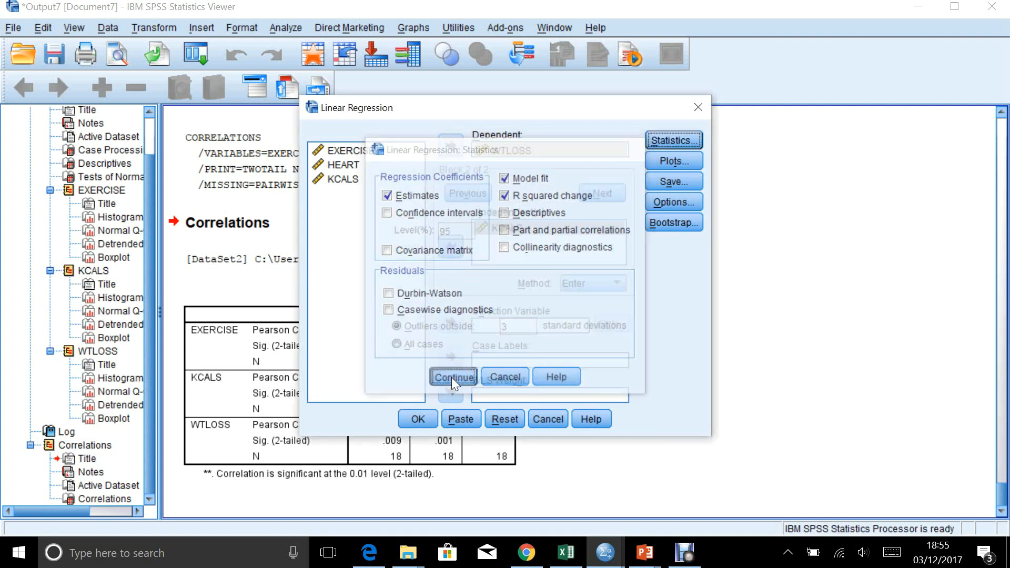
pyautogui.click(416, 418)
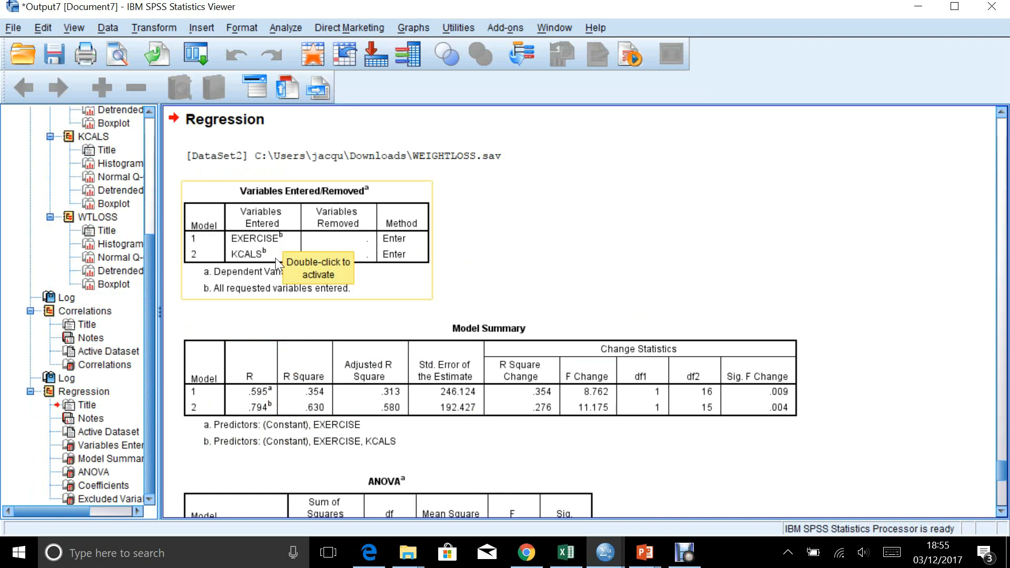
# Step: Examine the regression's Variables Entered/Removed and Model Summary tables, including R Square and the change statistics for both models
pyautogui.scroll(-3, 857, 262)
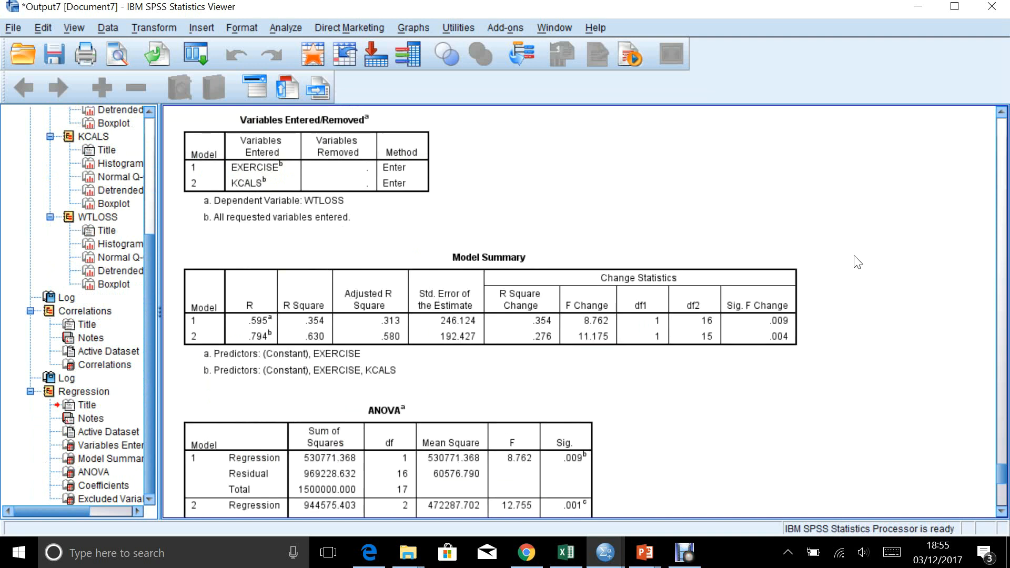
pyautogui.click(847, 263)
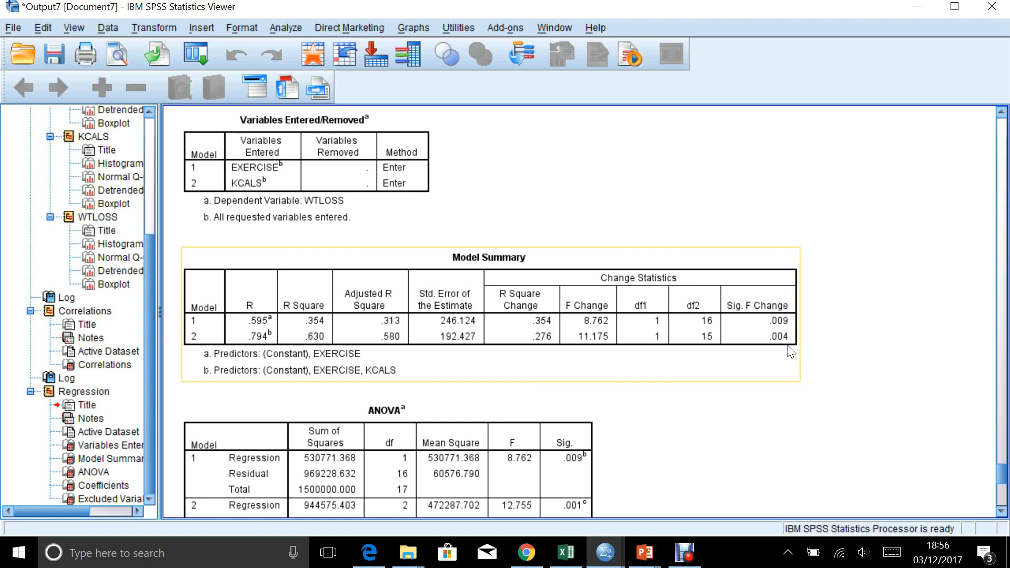
pyautogui.click(839, 355)
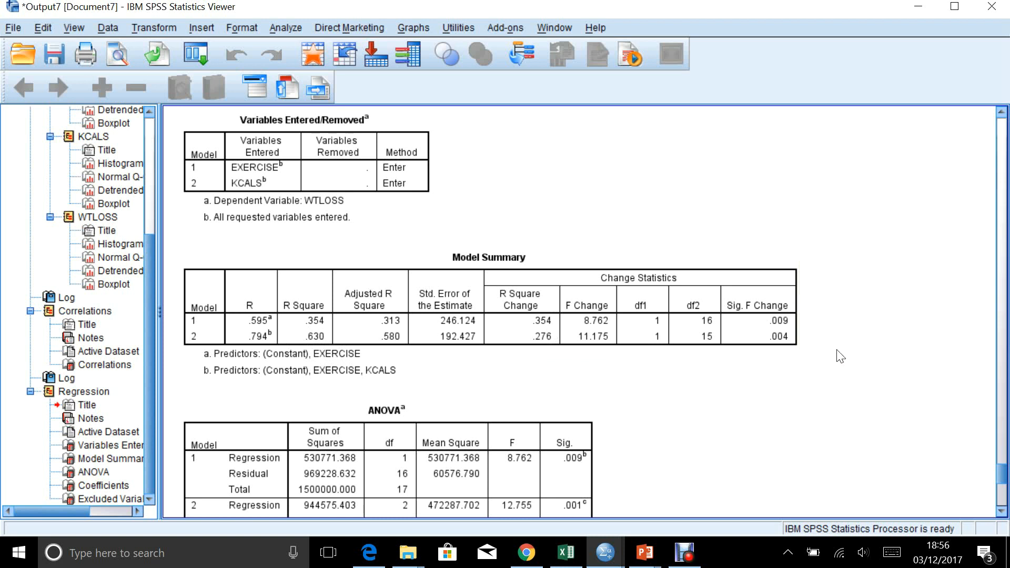
# Step: Examine the ANOVA table for the degrees of freedom, F and significance values of both regression models
pyautogui.scroll(-3, 840, 356)
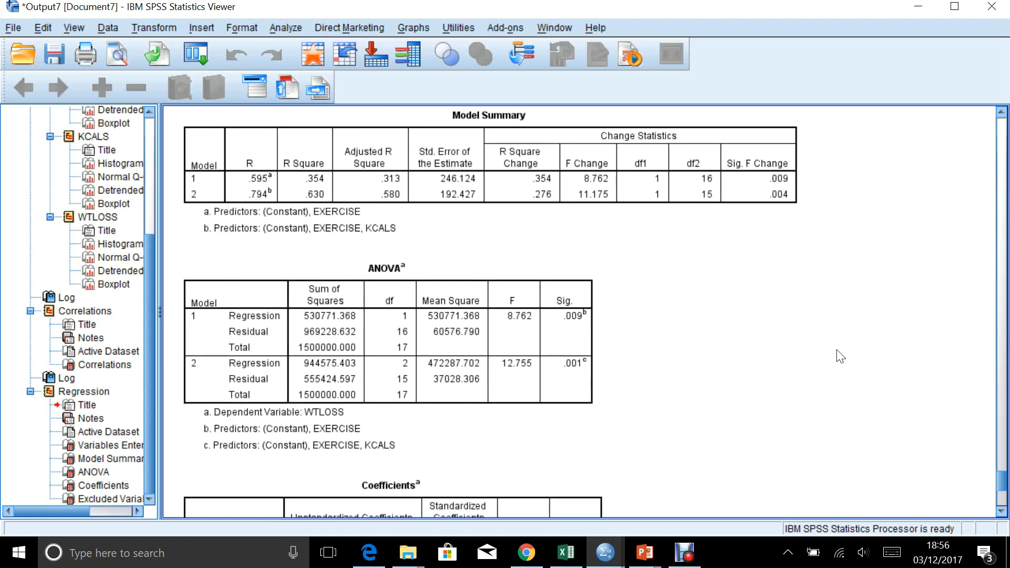
pyautogui.click(594, 333)
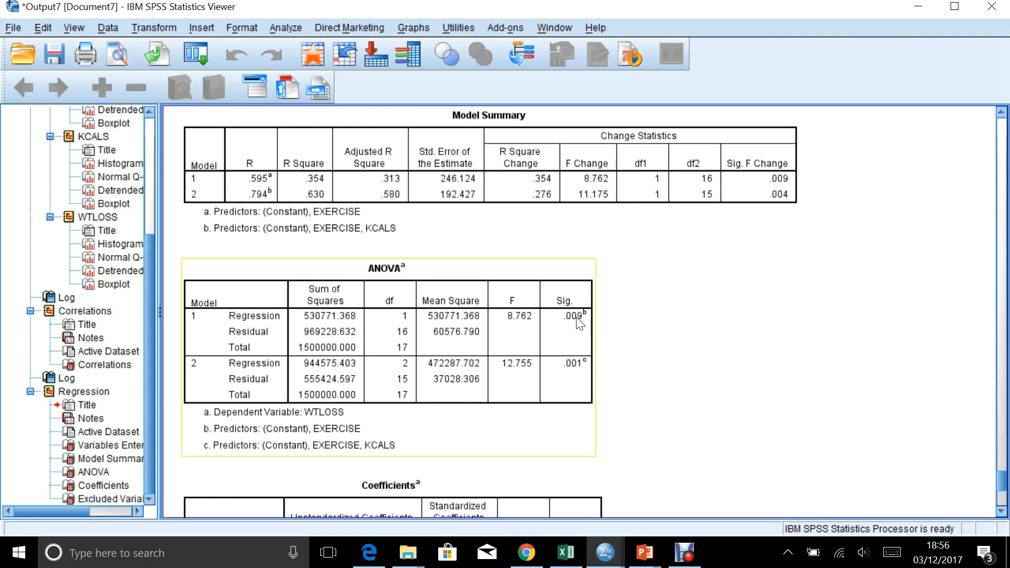
pyautogui.click(672, 323)
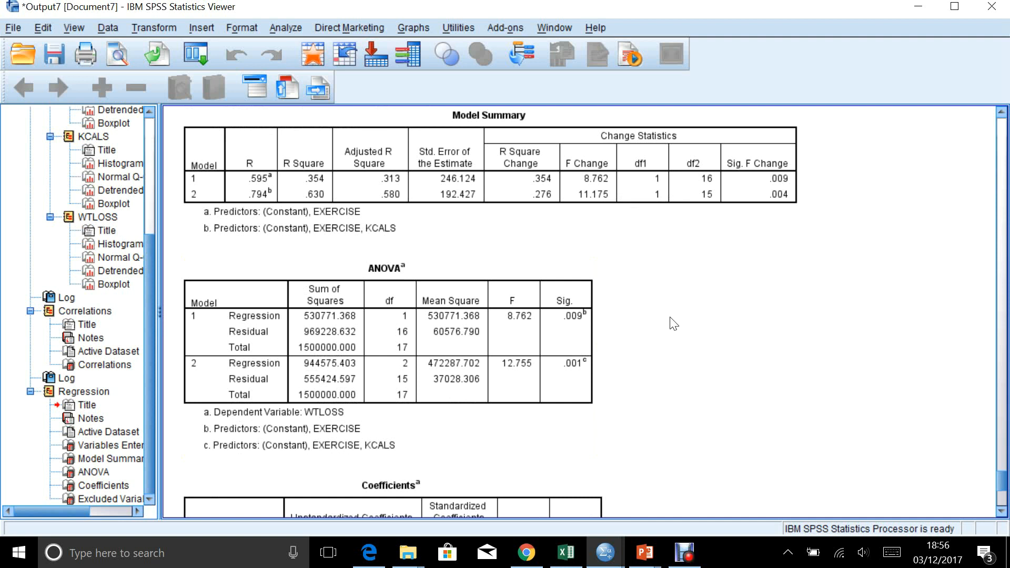
pyautogui.click(527, 343)
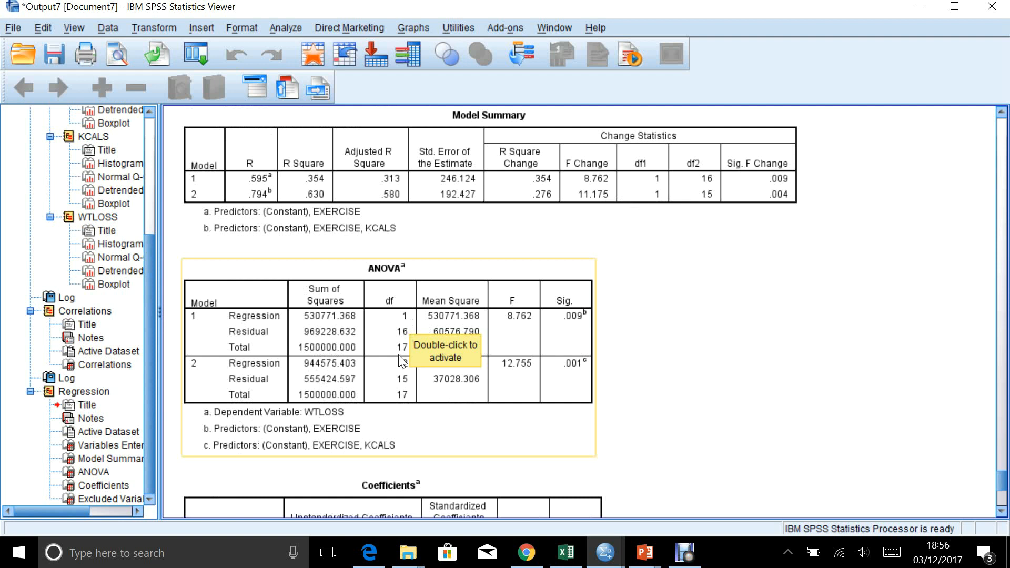
pyautogui.click(756, 367)
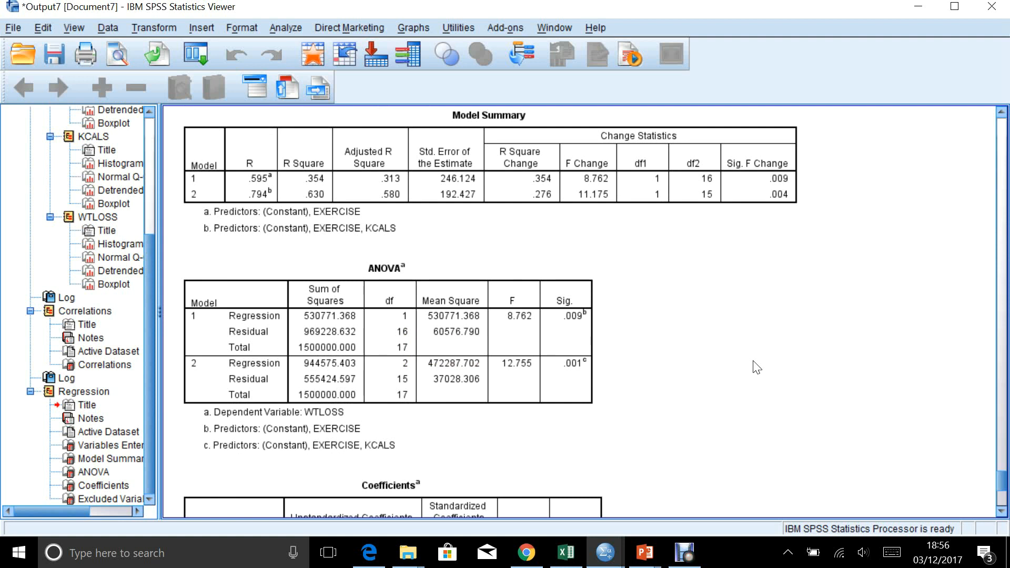
pyautogui.click(553, 338)
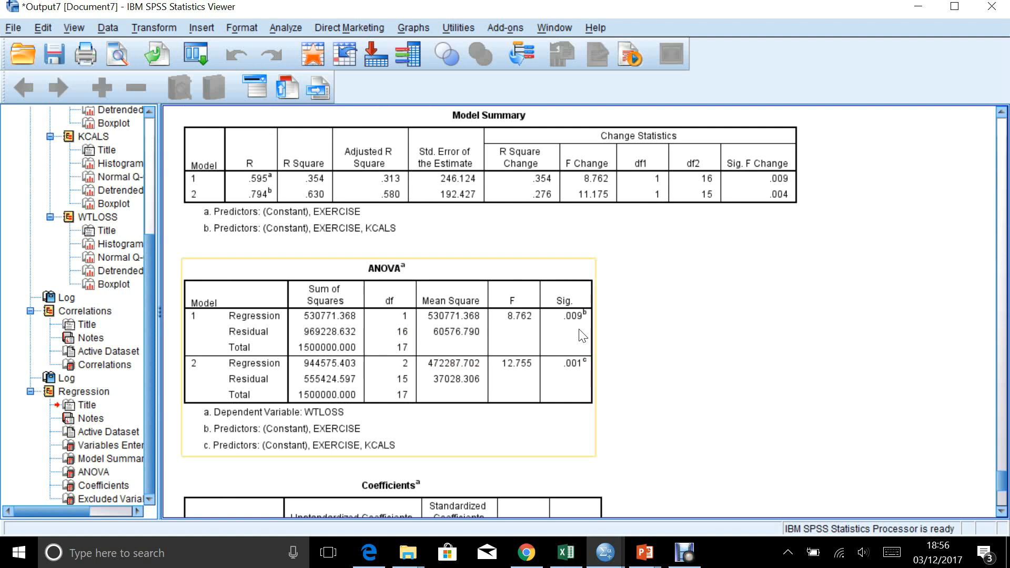
pyautogui.click(664, 332)
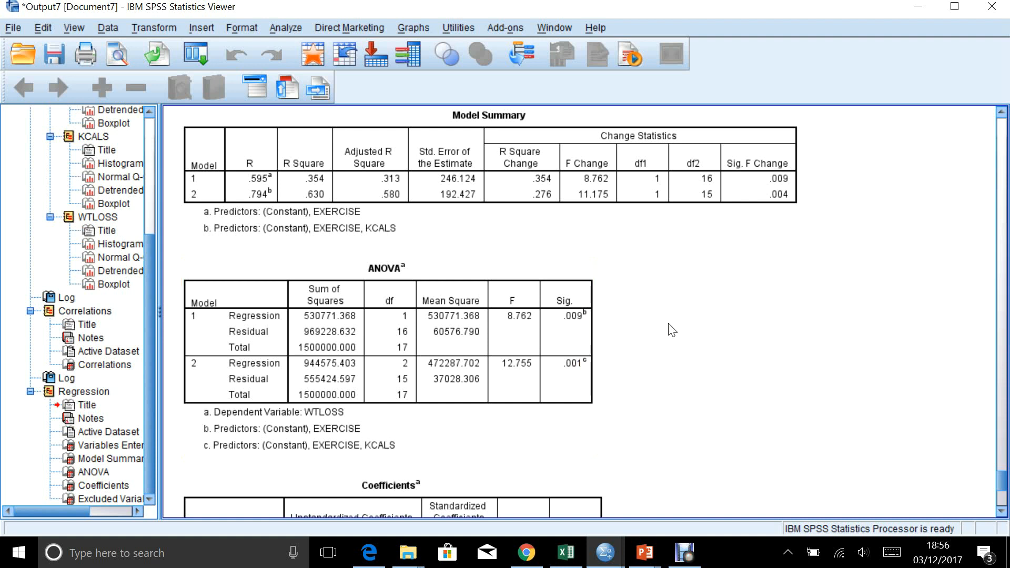
pyautogui.click(357, 423)
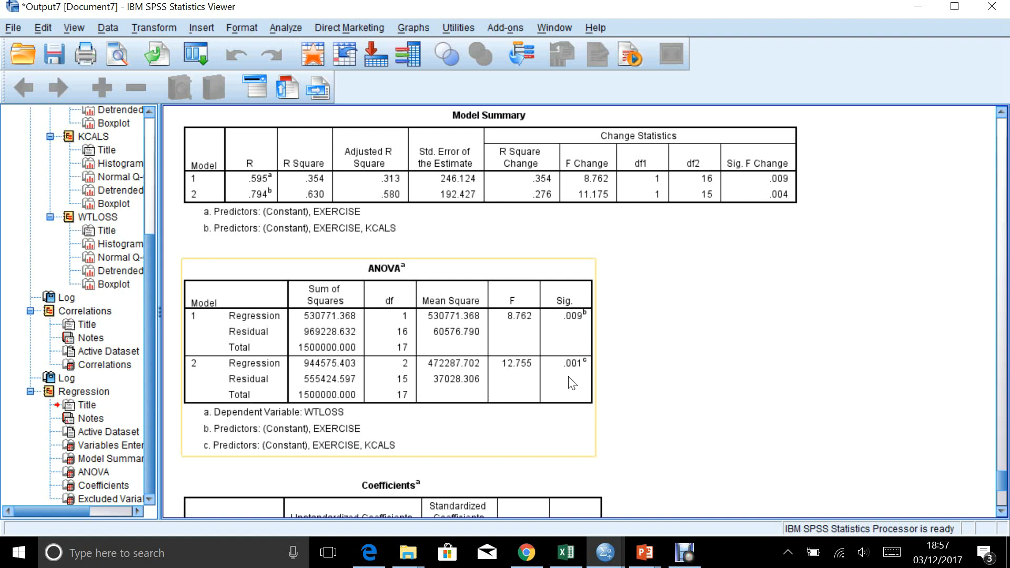
# Step: Examine the Coefficients table for the B and significance values of the constant and predictors in both regression models
pyautogui.click(712, 364)
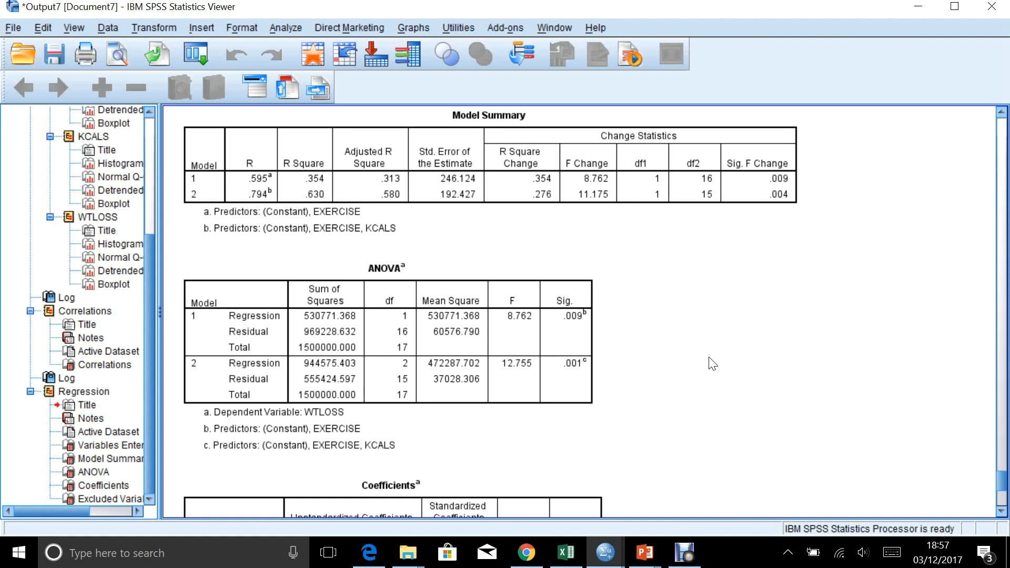
pyautogui.scroll(-3, 712, 364)
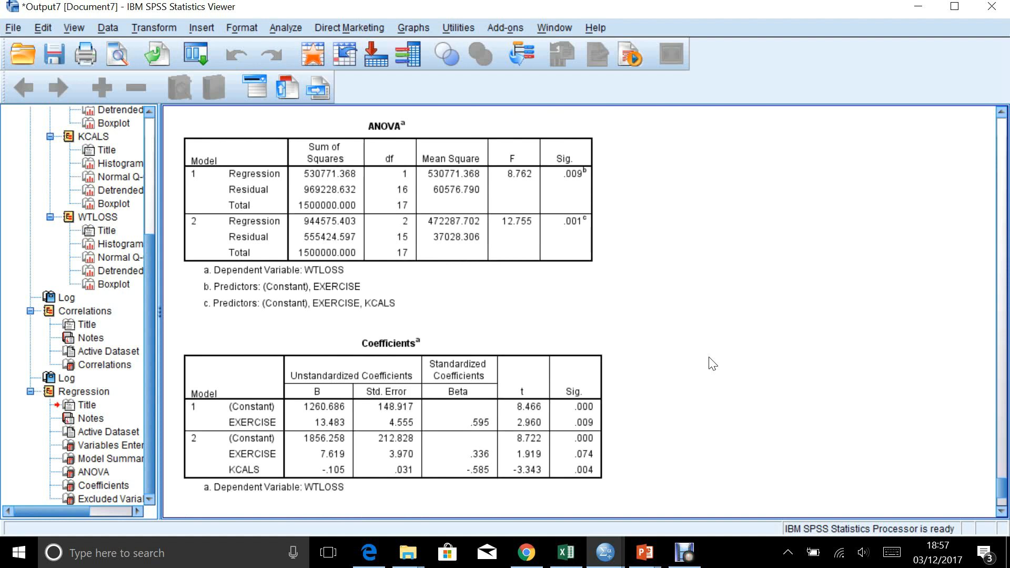
pyautogui.scroll(-2, 713, 364)
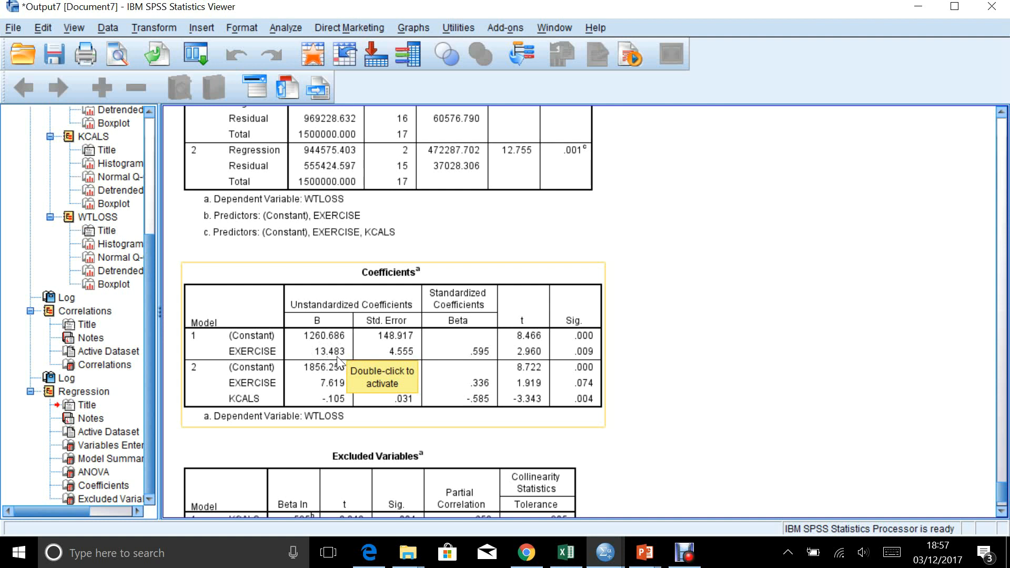
pyautogui.click(686, 344)
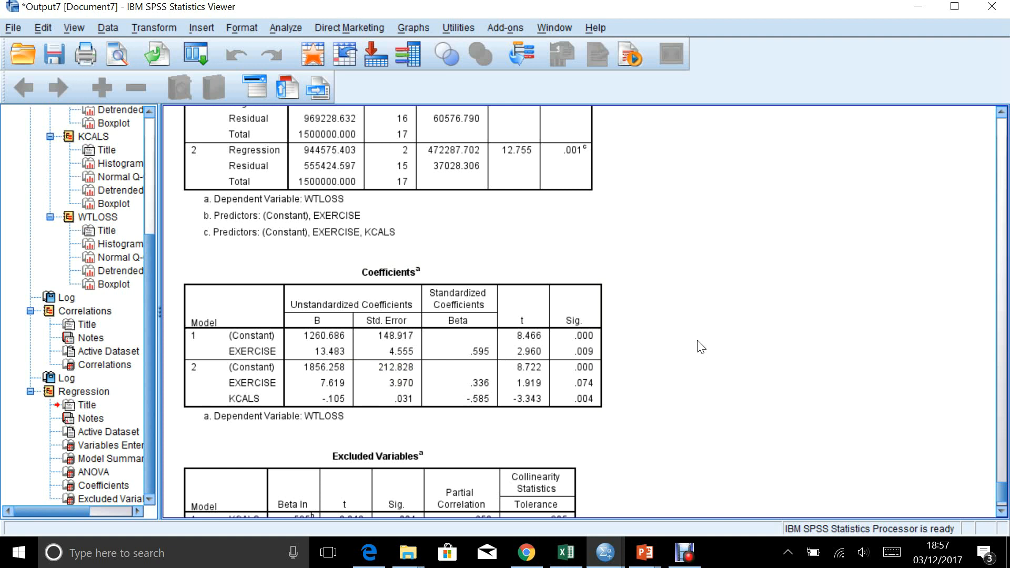
pyautogui.click(597, 361)
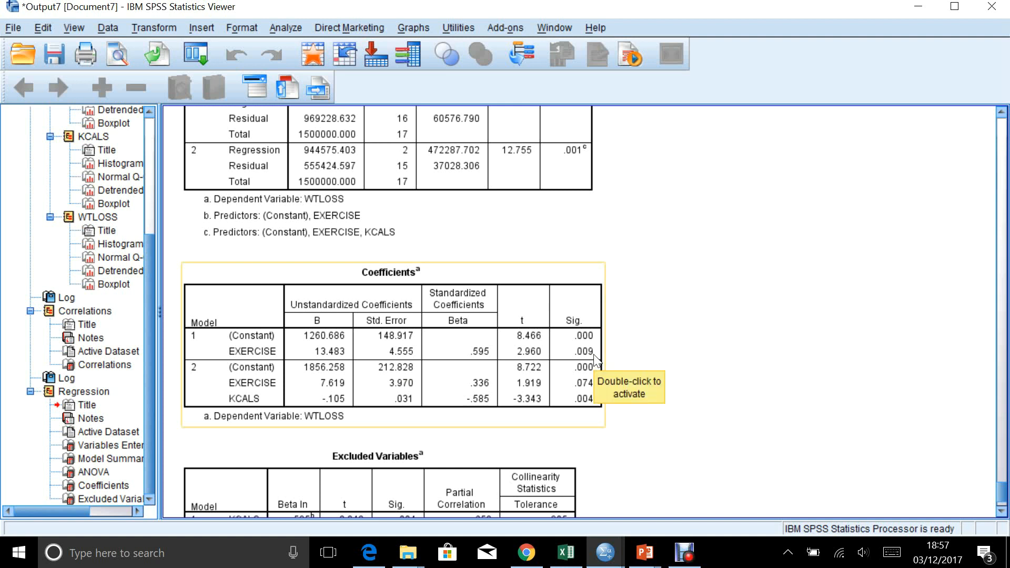
pyautogui.click(701, 351)
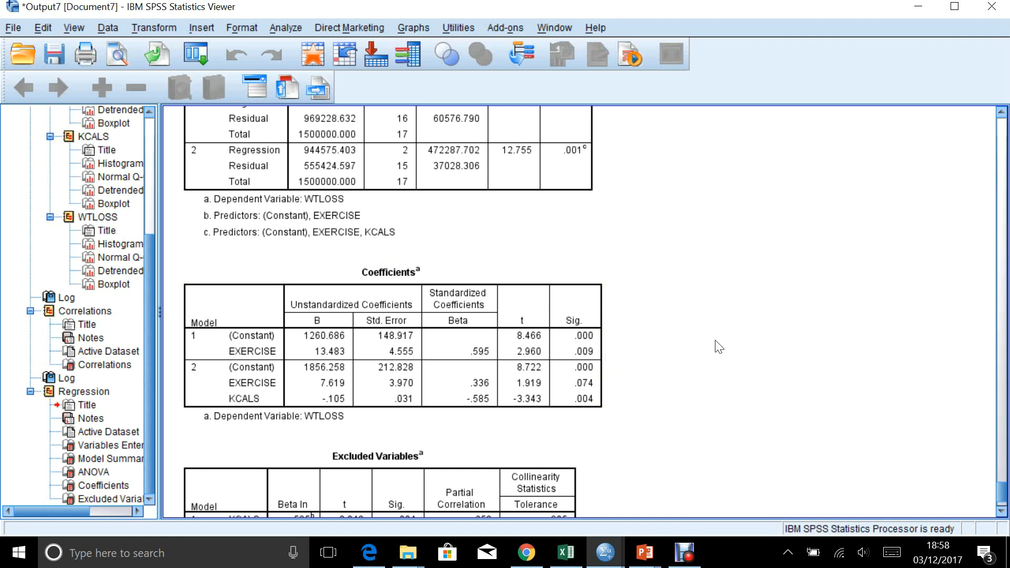
pyautogui.click(589, 384)
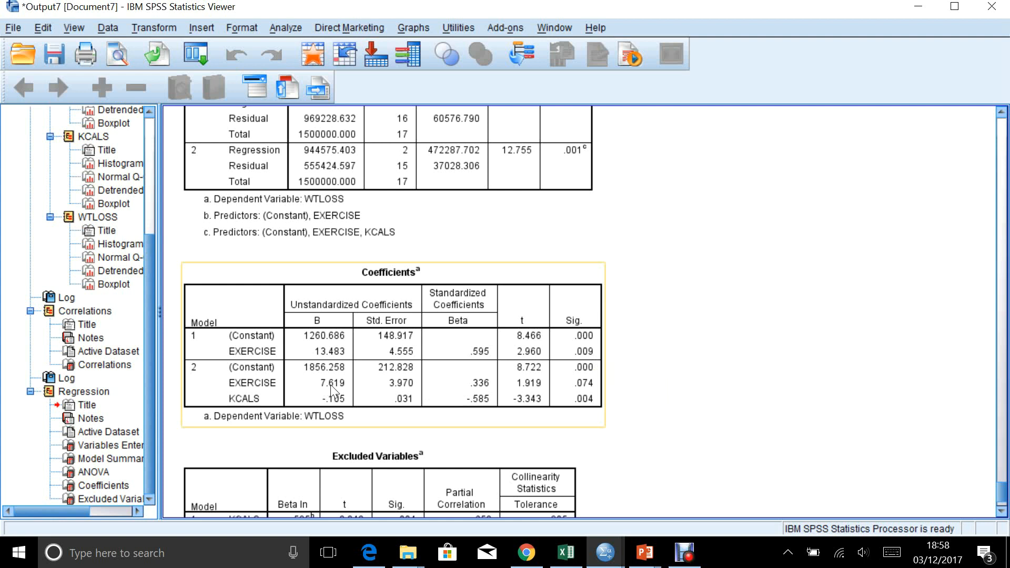
pyautogui.click(755, 306)
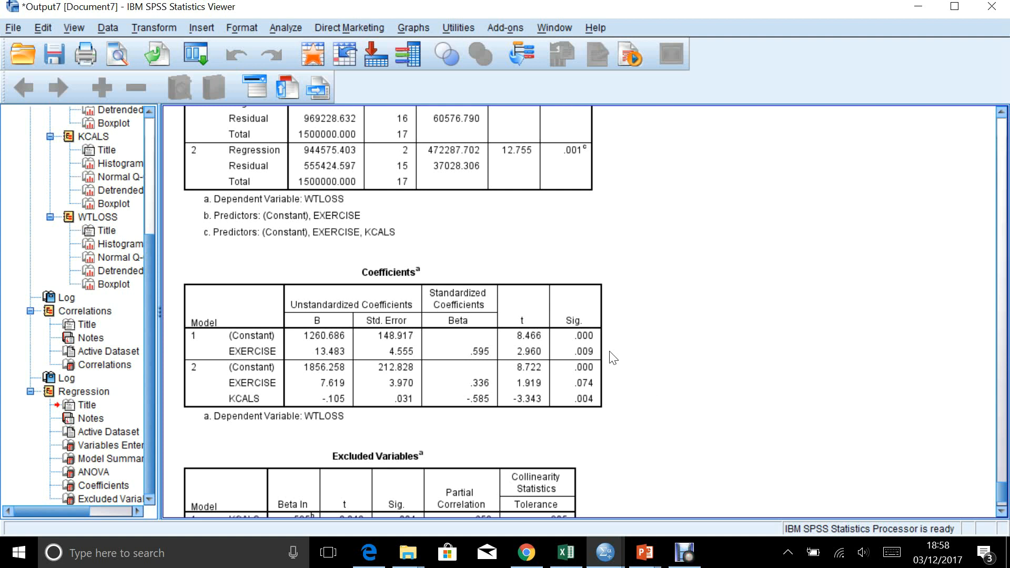
# Step: Compare the significance of EXERCISE and KCALS in model 2 of the Coefficients table with the Model Summary's change statistics
pyautogui.click(604, 382)
pyautogui.click(636, 415)
pyautogui.click(603, 387)
pyautogui.click(634, 380)
pyautogui.click(522, 455)
pyautogui.click(488, 424)
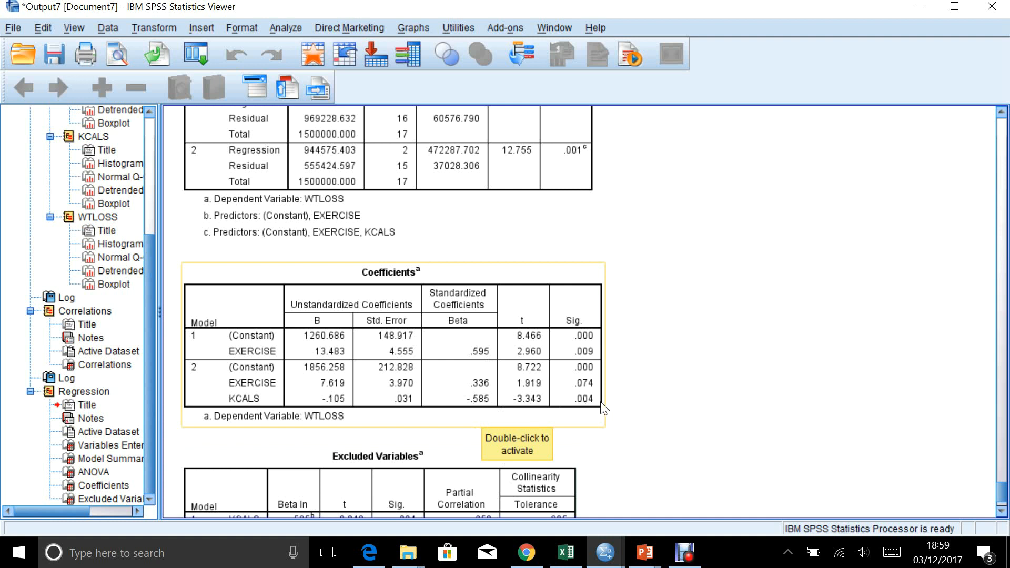
pyautogui.scroll(5, 660, 399)
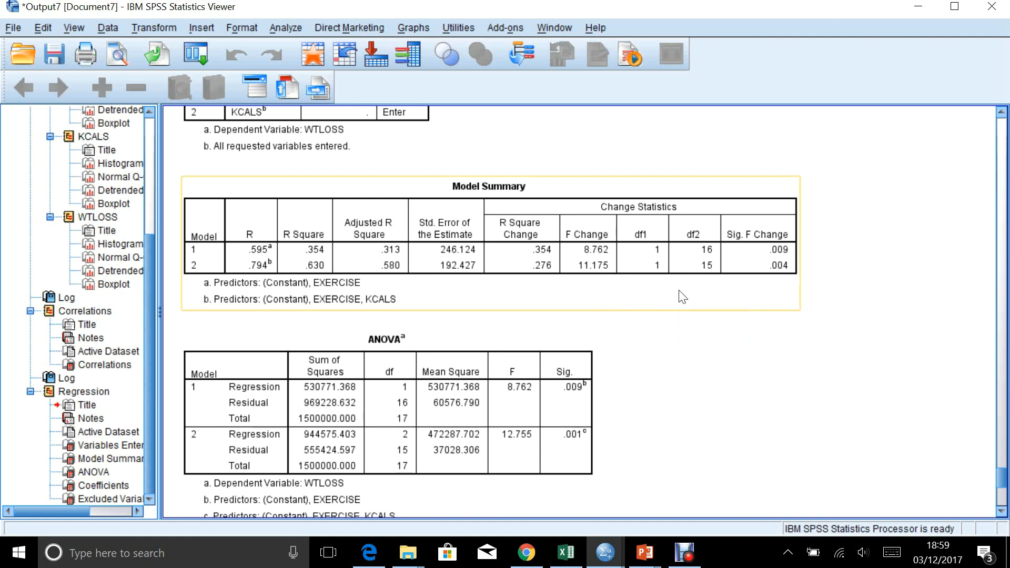
pyautogui.scroll(-4, 683, 297)
pyautogui.click(596, 473)
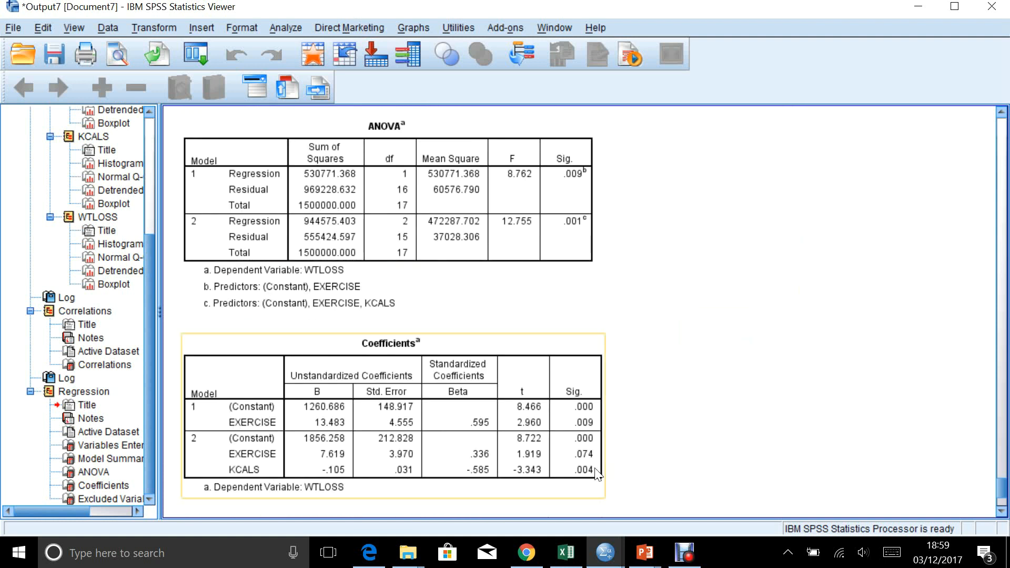
pyautogui.click(655, 456)
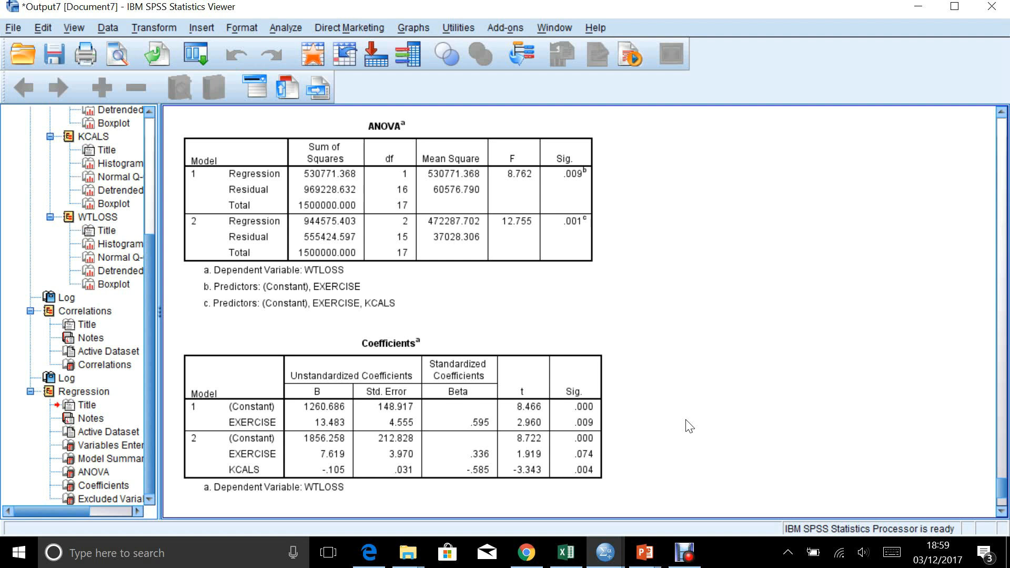
# Step: Reset the Linear Regression setup and assign WTLOSS as the dependent variable
pyautogui.click(289, 26)
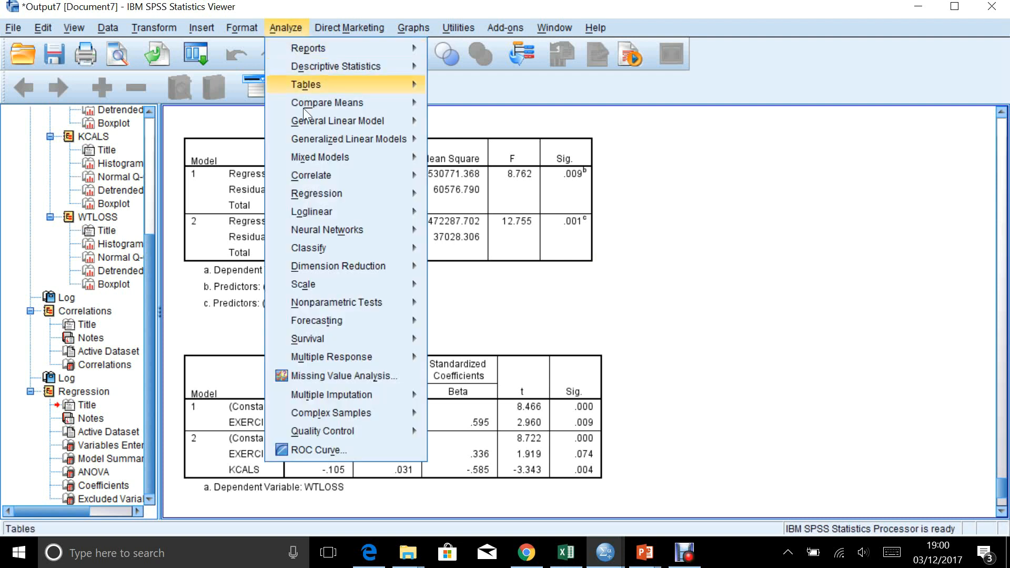
pyautogui.moveTo(320, 191)
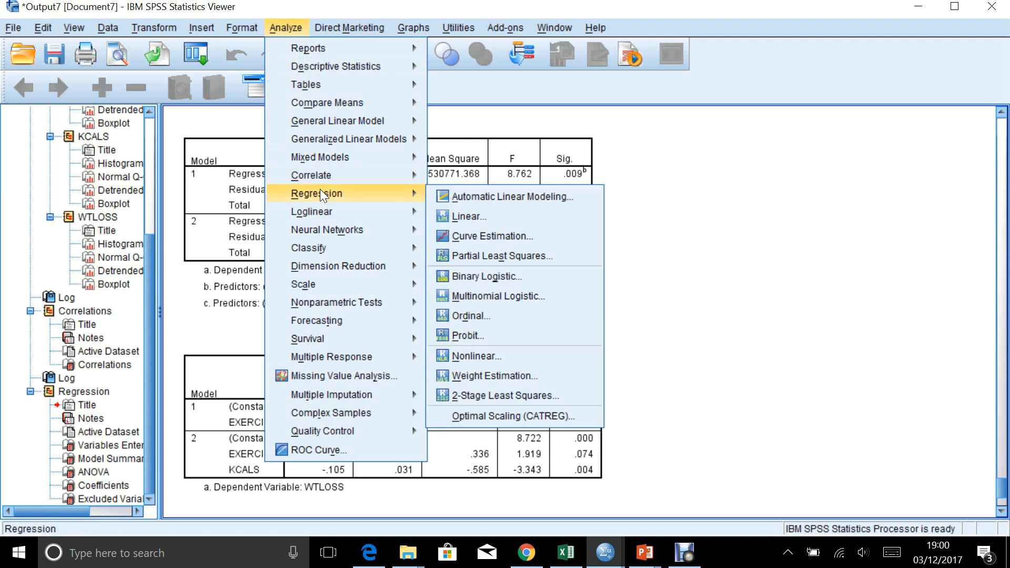
pyautogui.click(468, 217)
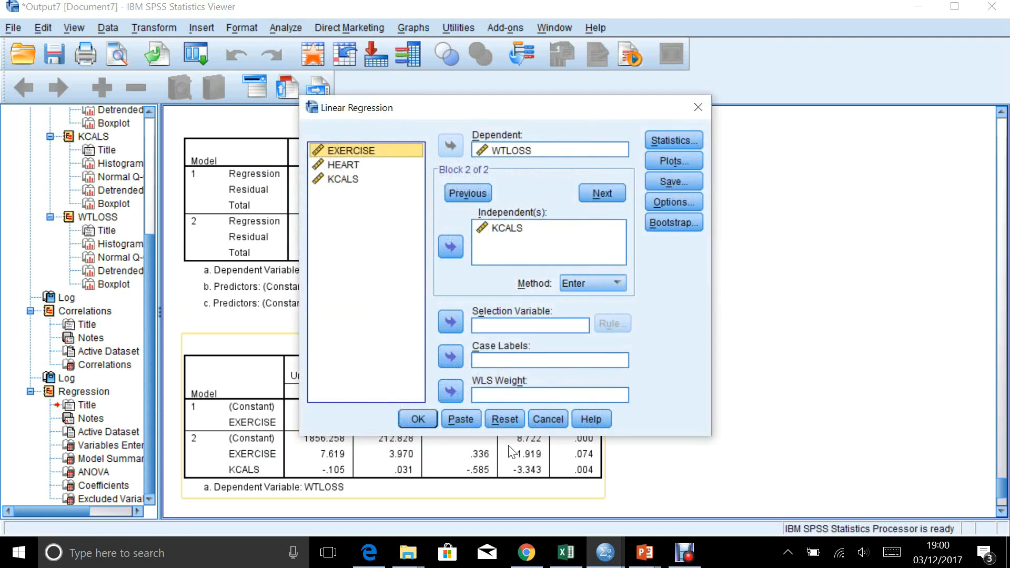
pyautogui.click(508, 415)
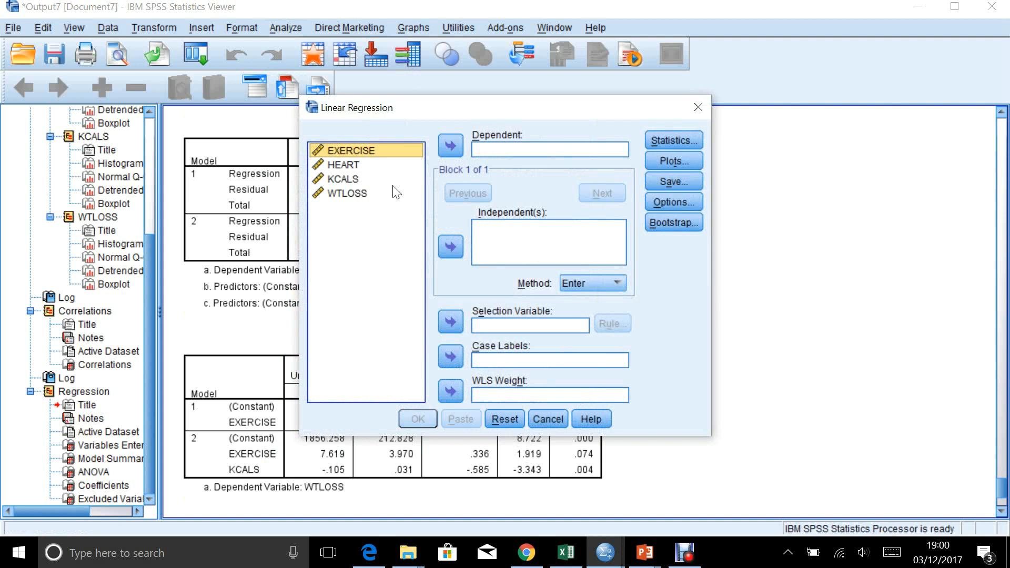
pyautogui.click(358, 198)
pyautogui.click(457, 144)
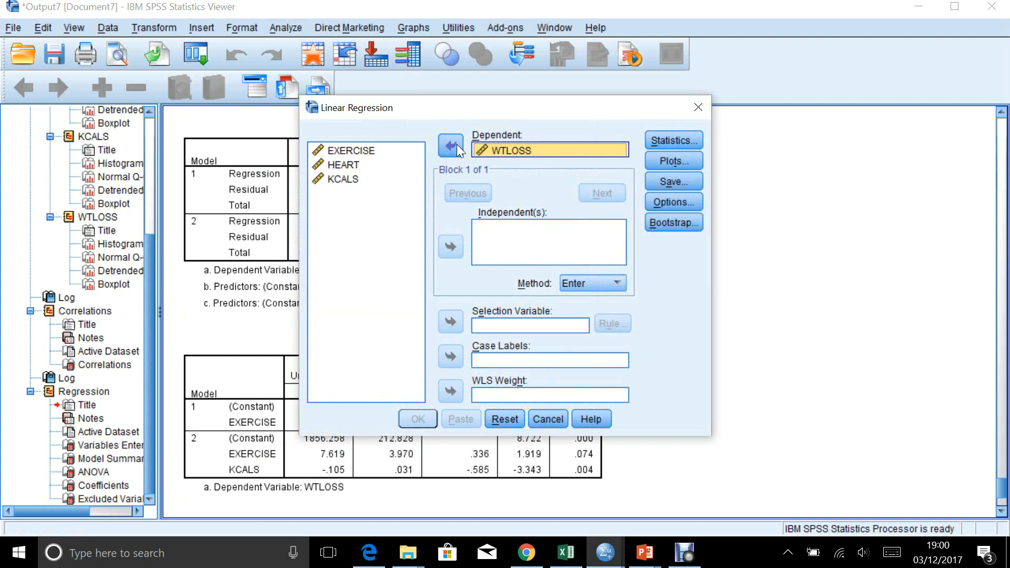
# Step: Enter KCALS as the independent variable in block 1 and EXERCISE in block 2 of the regression
pyautogui.moveTo(433, 107); pyautogui.dragTo(509, 110)
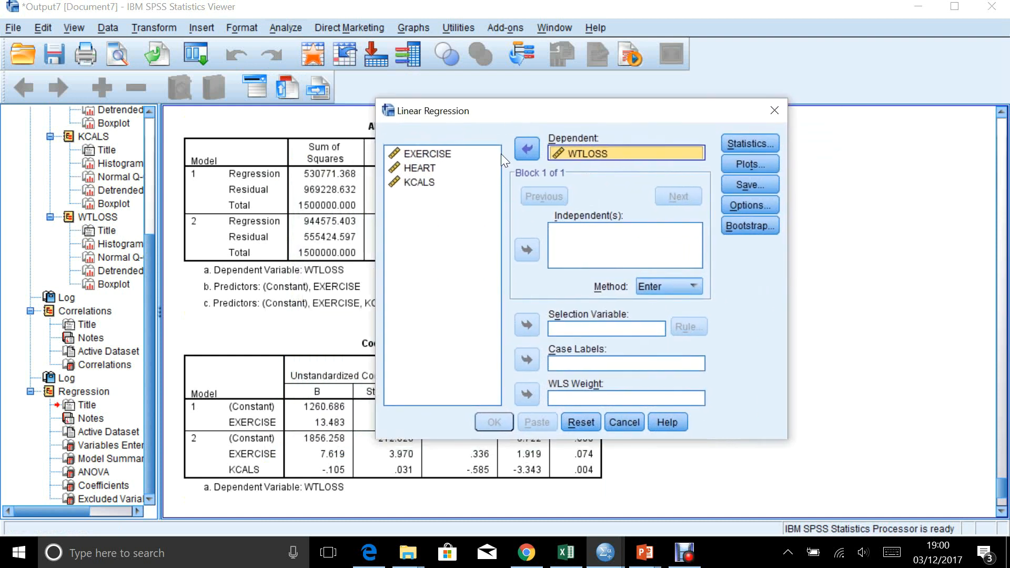
pyautogui.click(439, 158)
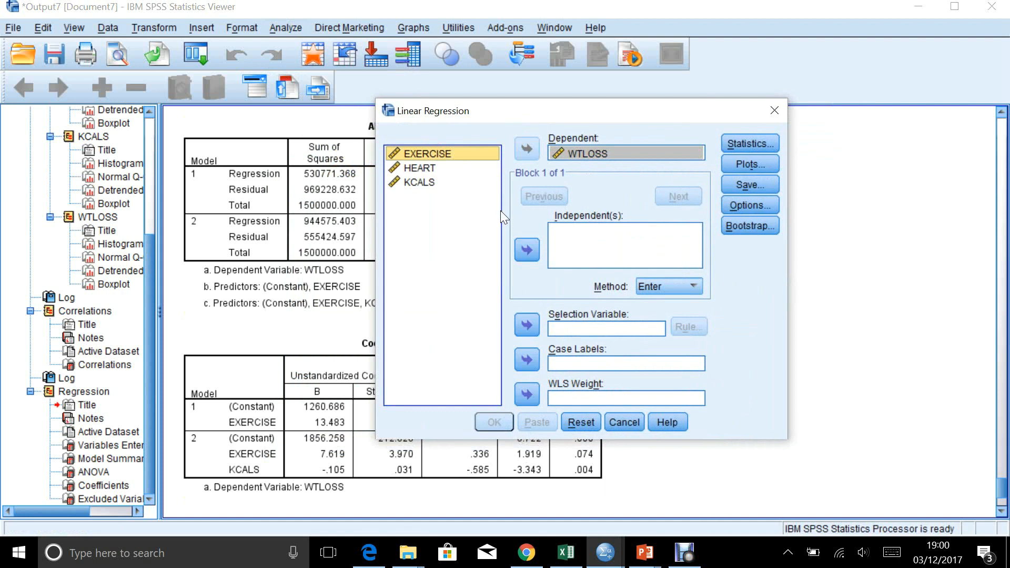
pyautogui.click(444, 184)
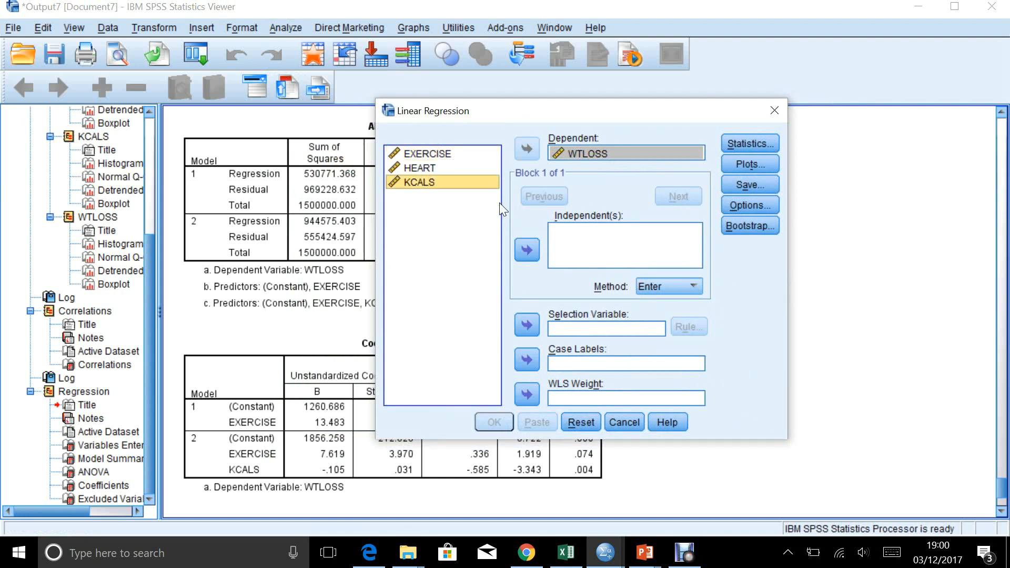
pyautogui.click(527, 251)
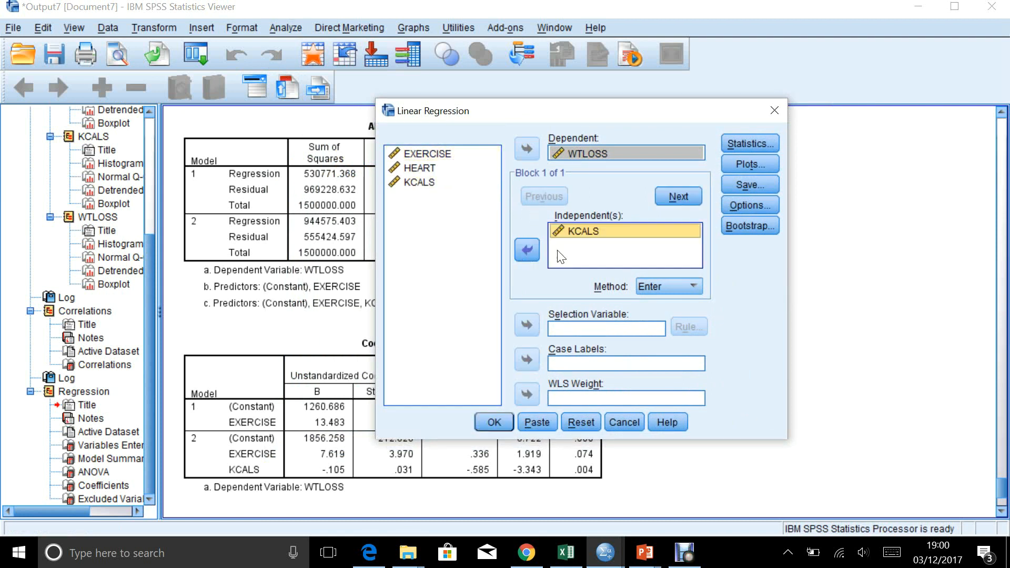
pyautogui.click(681, 197)
pyautogui.click(415, 154)
pyautogui.click(523, 244)
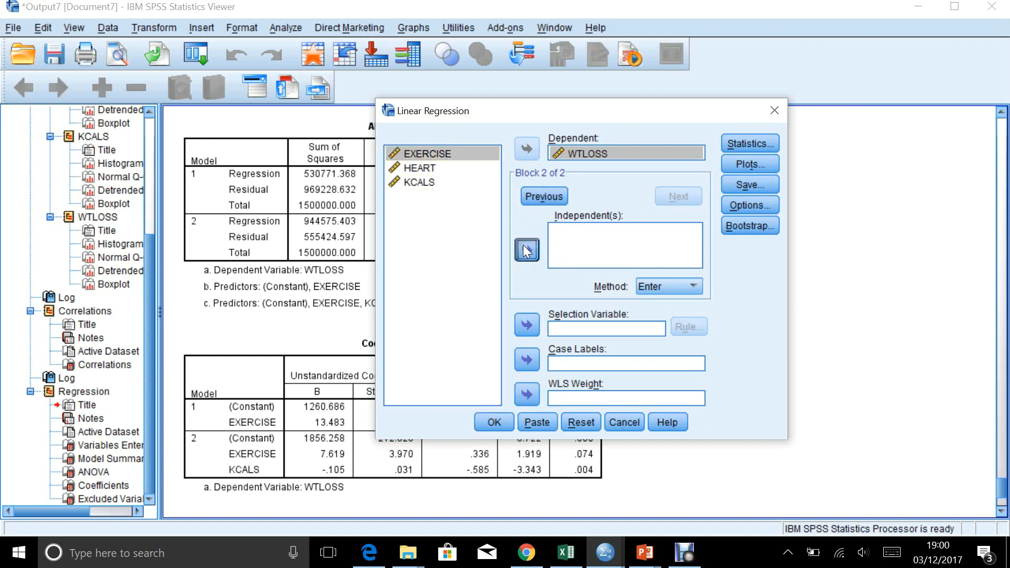
# Step: Add the R squared change statistic to the reordered regression and run the analysis
pyautogui.click(750, 141)
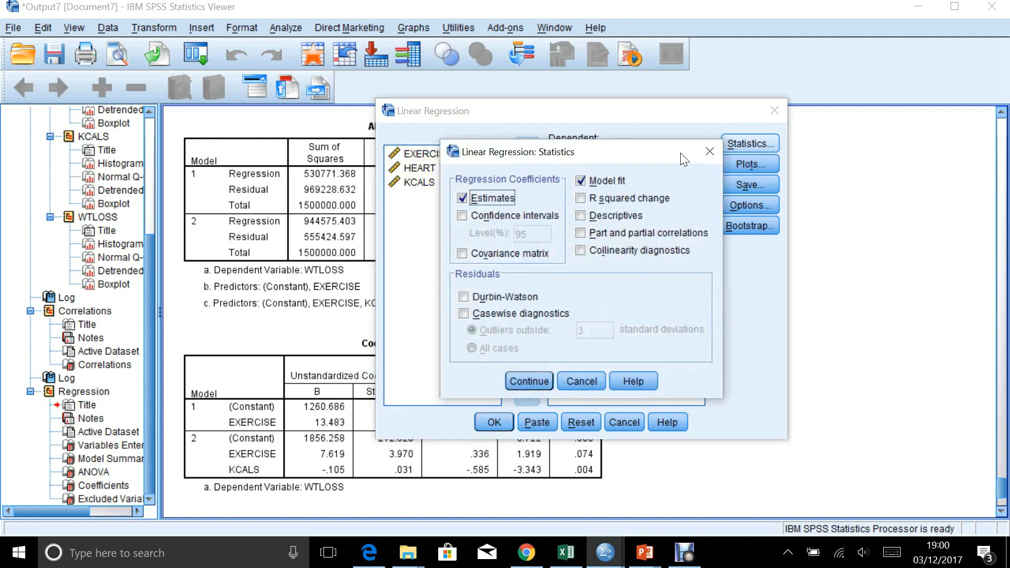
pyautogui.click(579, 199)
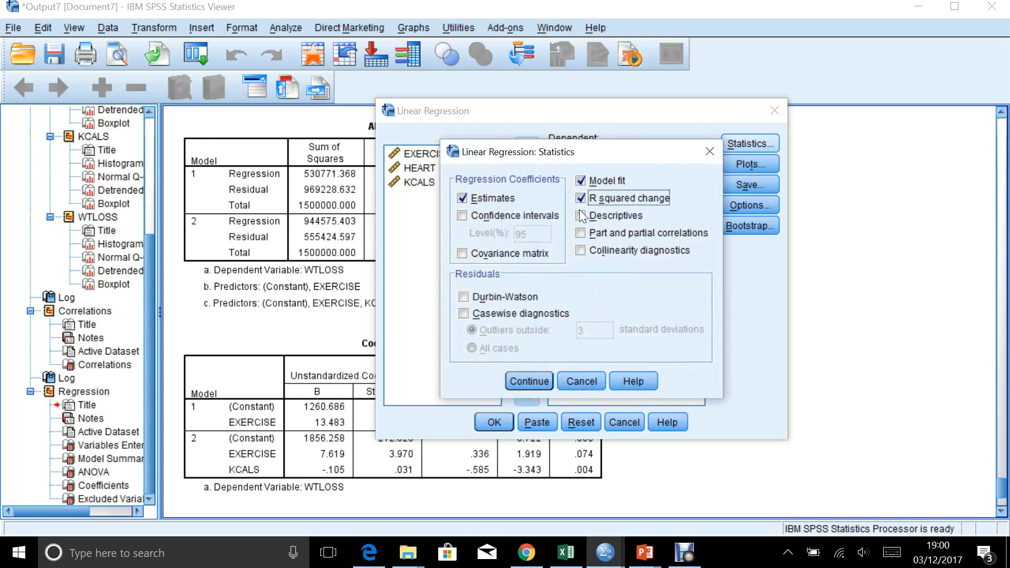
pyautogui.click(530, 382)
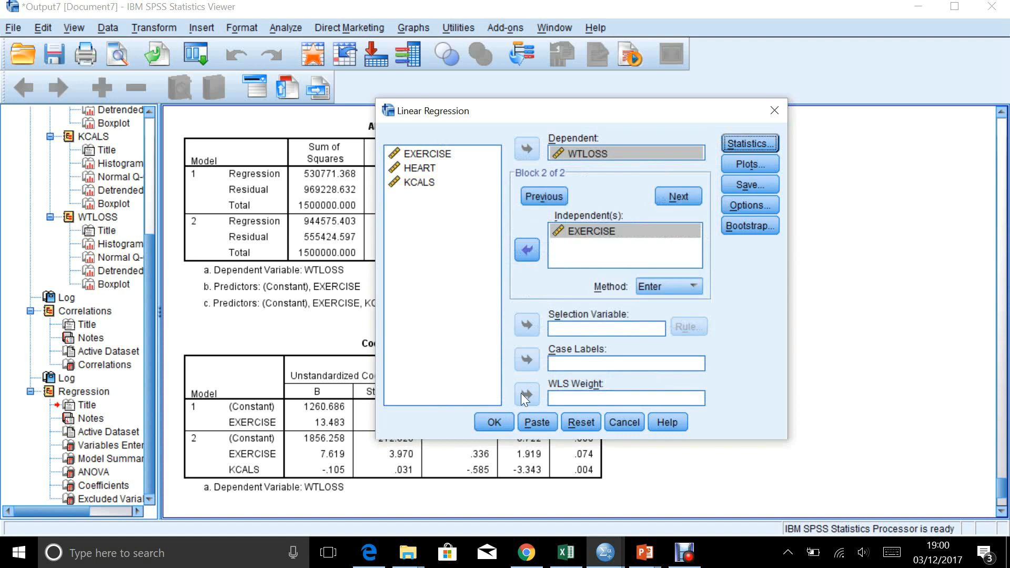
pyautogui.click(493, 422)
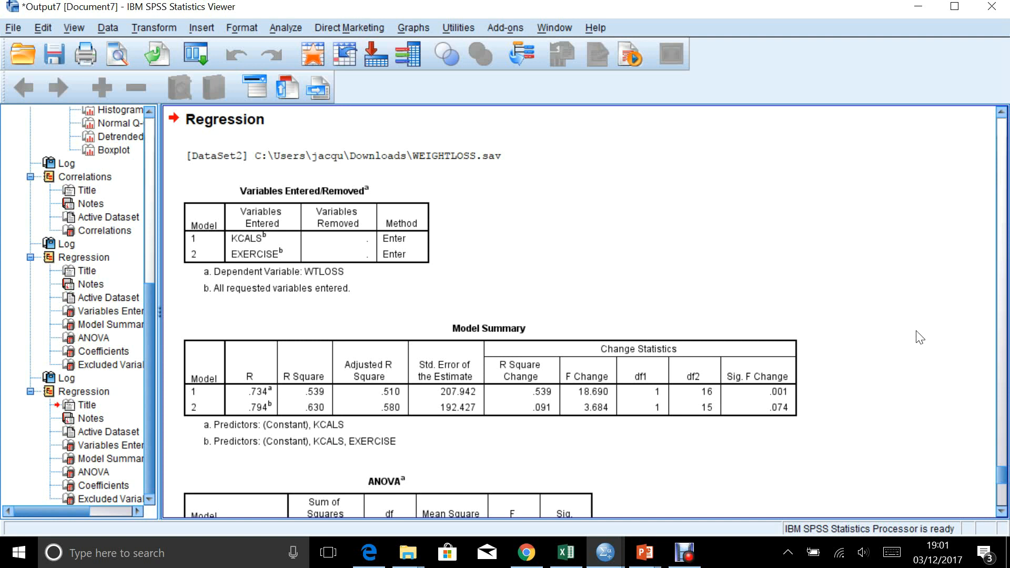
# Step: Examine the new regression's Model Summary and ANOVA tables, including the change statistics and significance of both models
pyautogui.click(799, 402)
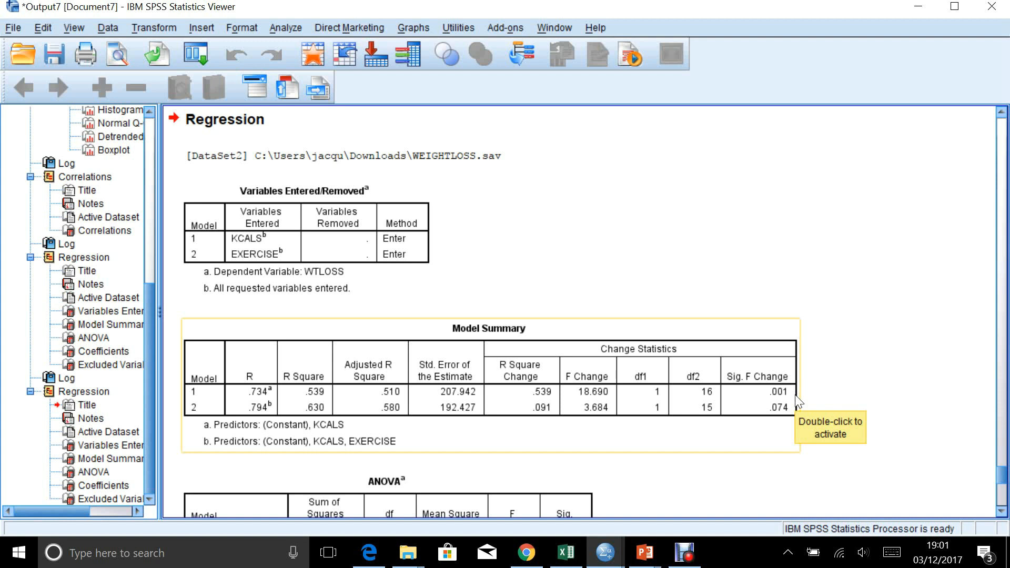
pyautogui.click(846, 392)
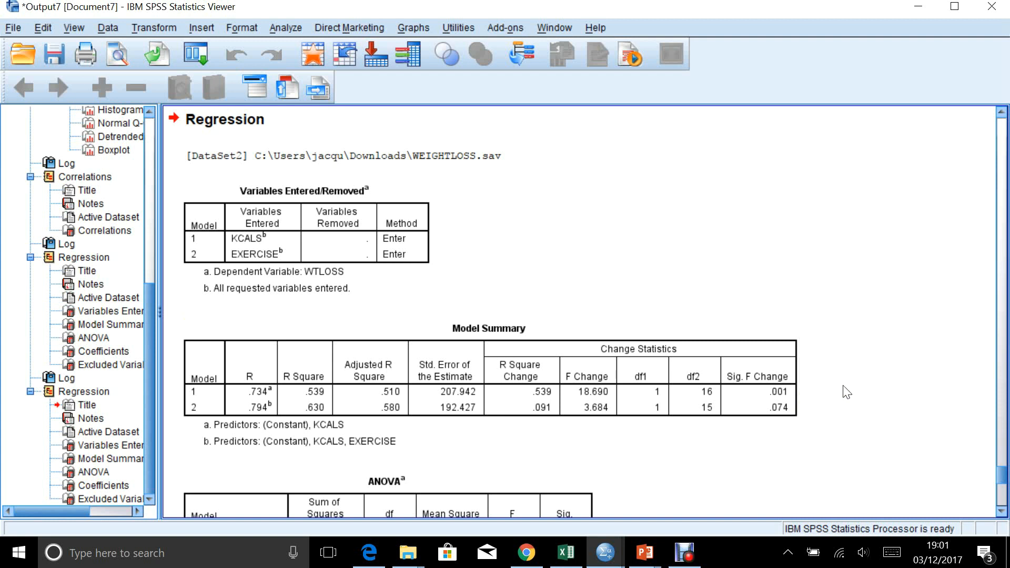
pyautogui.click(779, 447)
pyautogui.scroll(-3, 850, 282)
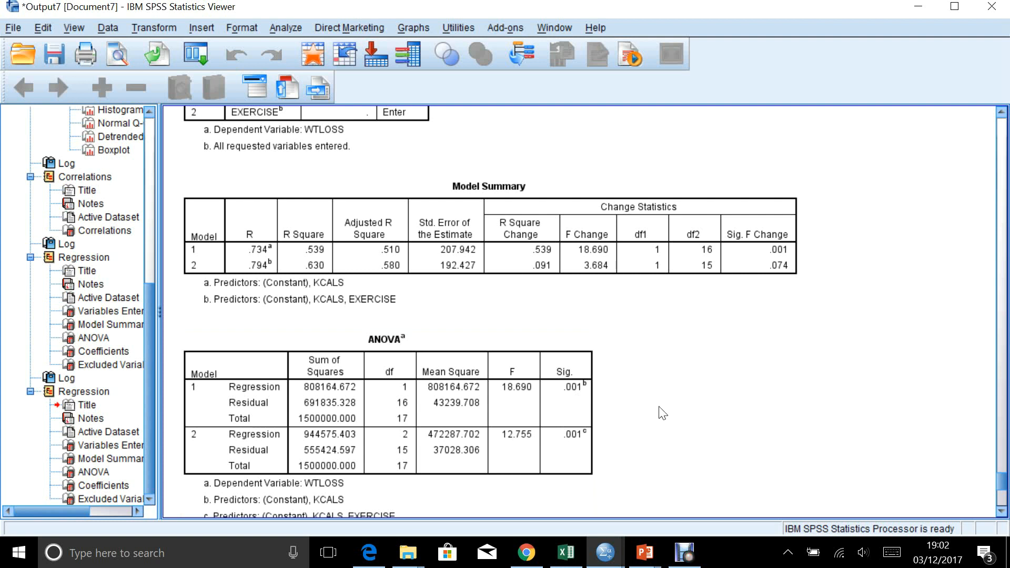
# Step: Examine the new regression's Coefficients table for the constant, B, Beta and significance values of KCALS and EXERCISE
pyautogui.scroll(-4, 662, 413)
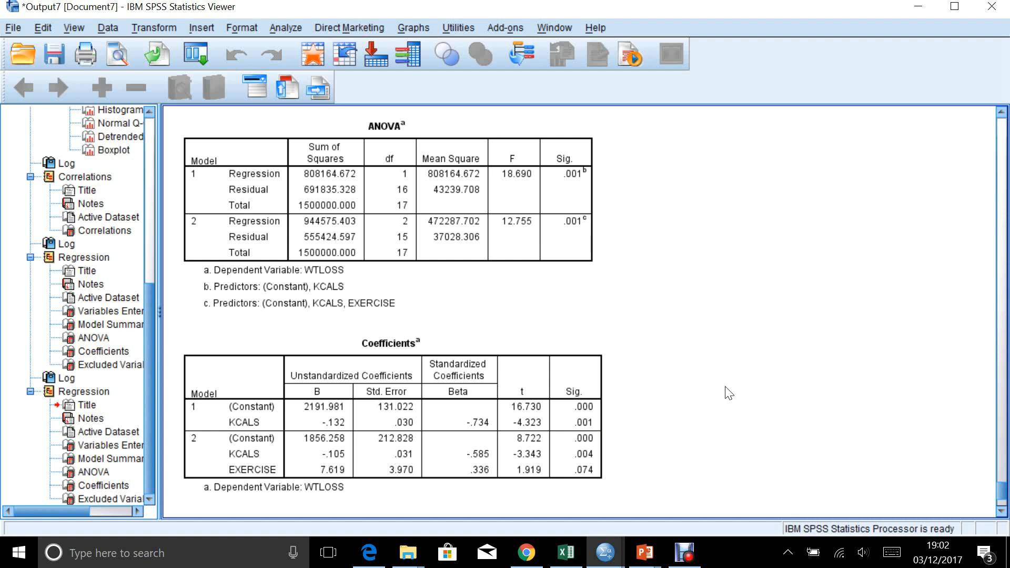
pyautogui.click(530, 475)
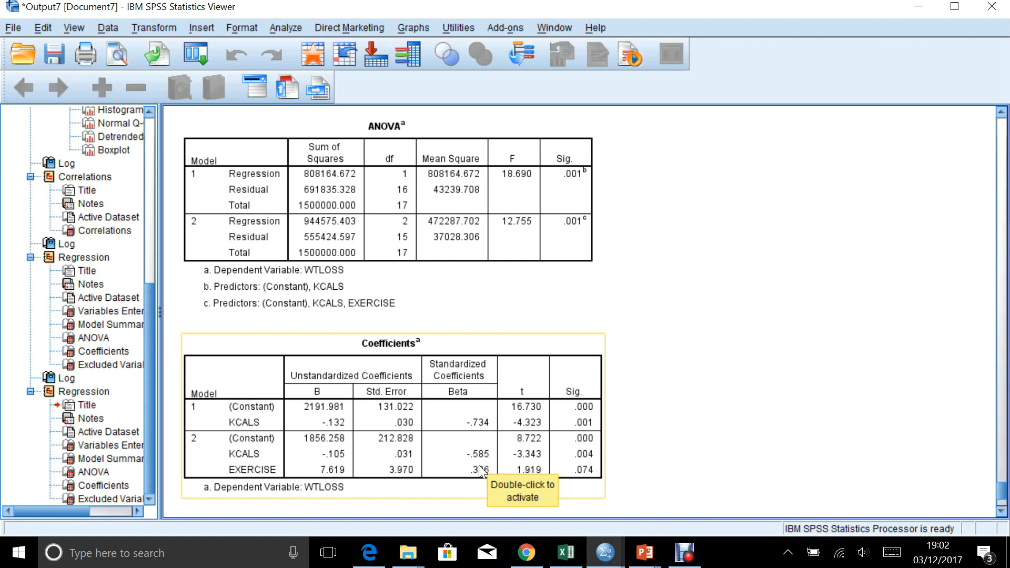
pyautogui.click(669, 417)
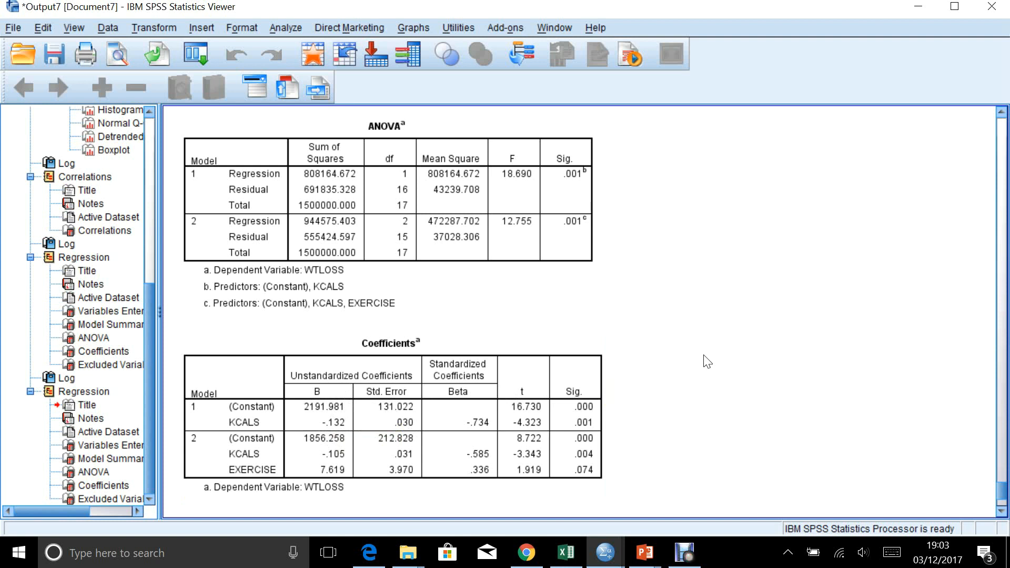
pyautogui.click(418, 436)
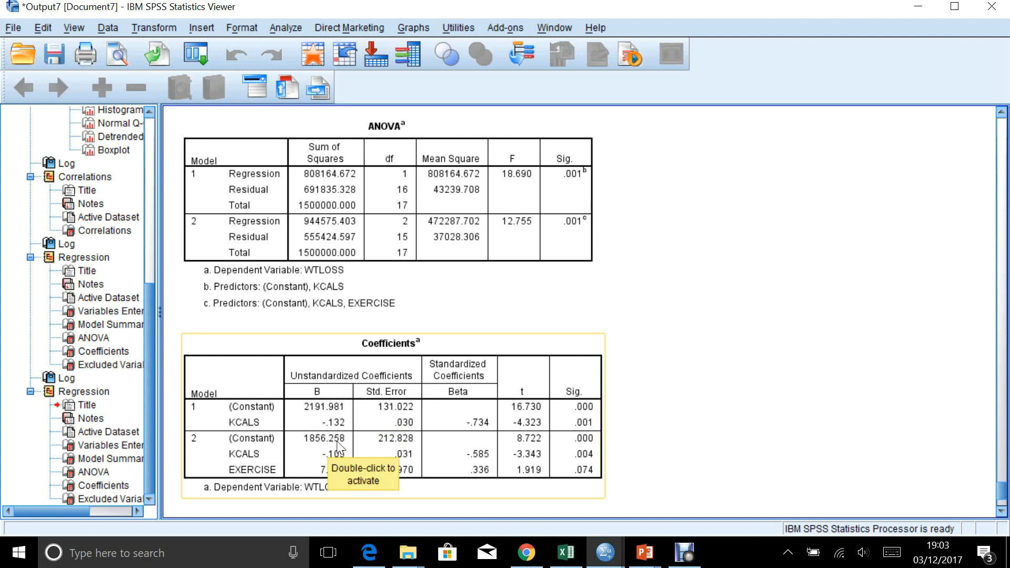
pyautogui.click(786, 326)
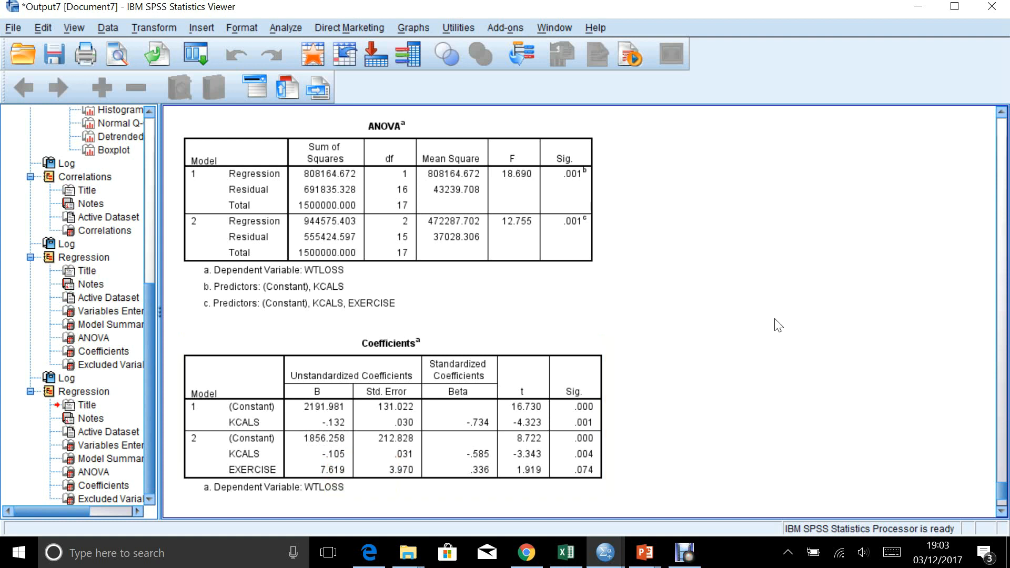
pyautogui.click(330, 472)
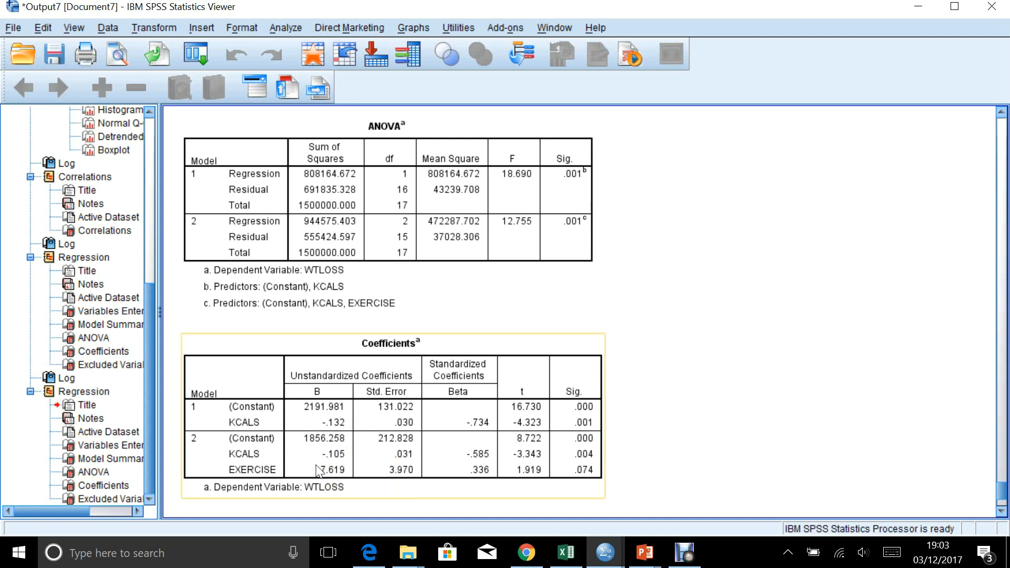
# Step: Deselect the Coefficients table and examine the Excluded Variables table of the reordered regression
pyautogui.click(826, 347)
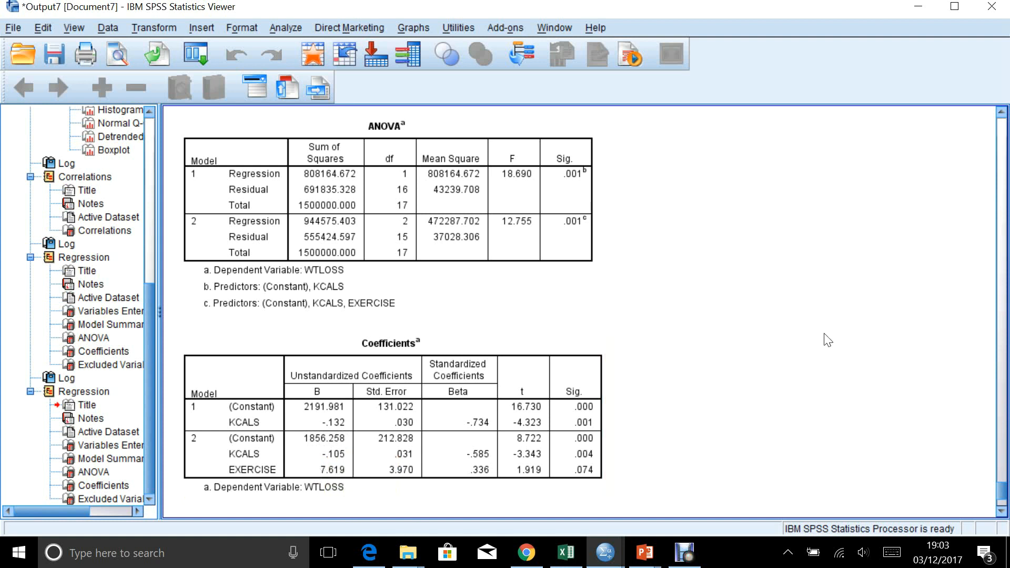
pyautogui.scroll(-3, 827, 340)
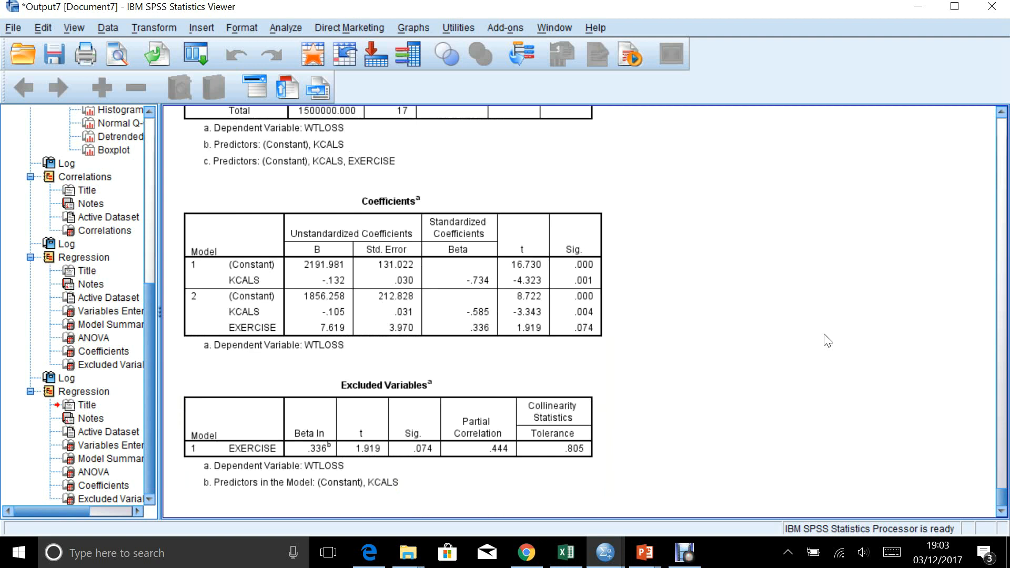
pyautogui.scroll(3, 827, 340)
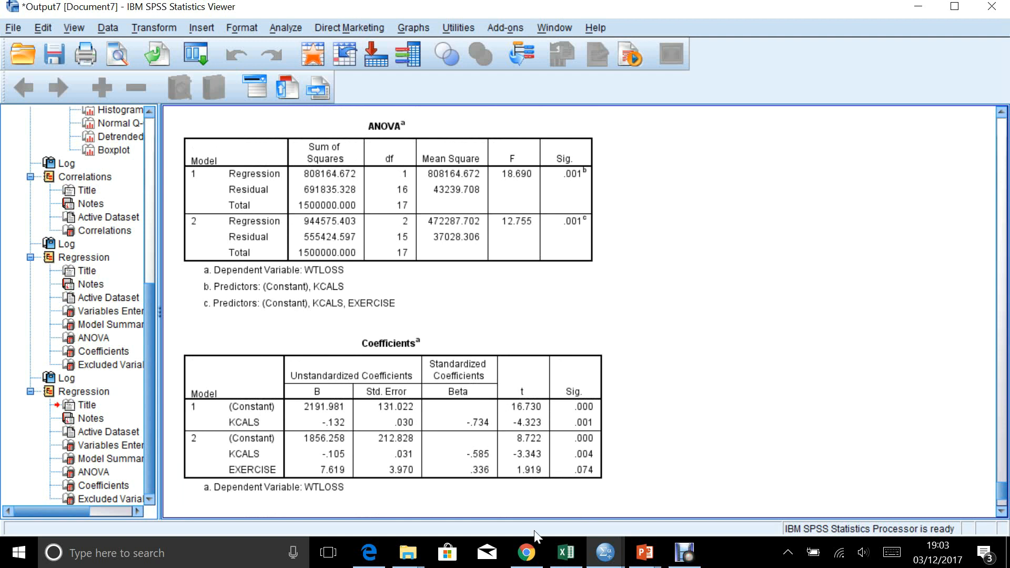
pyautogui.click(688, 557)
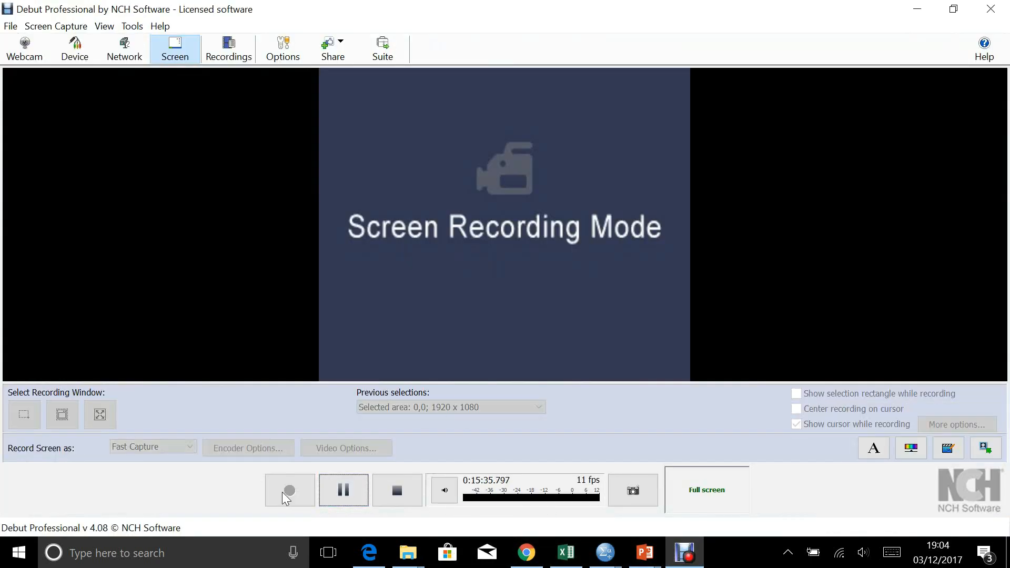
pyautogui.click(343, 490)
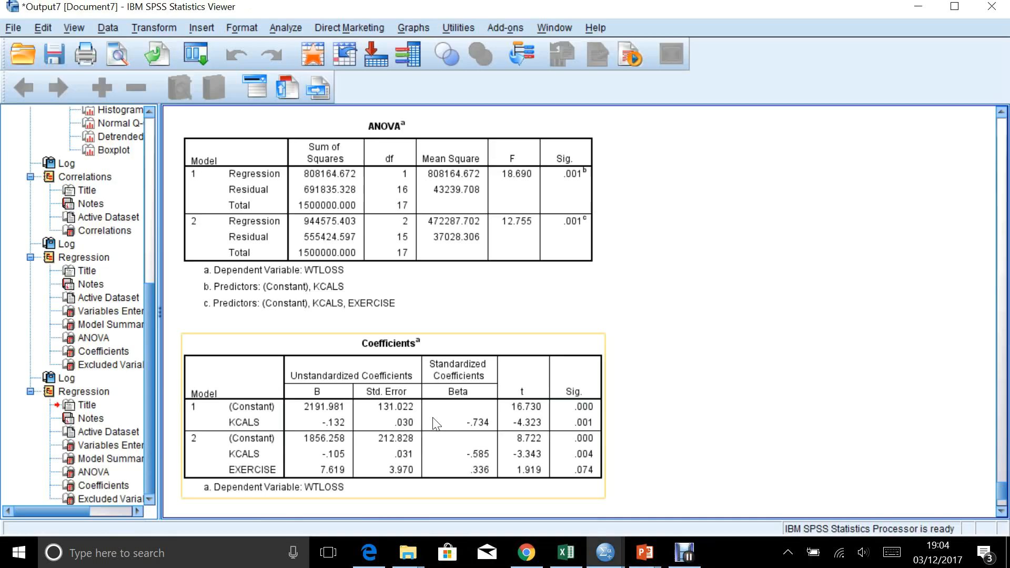
pyautogui.click(689, 559)
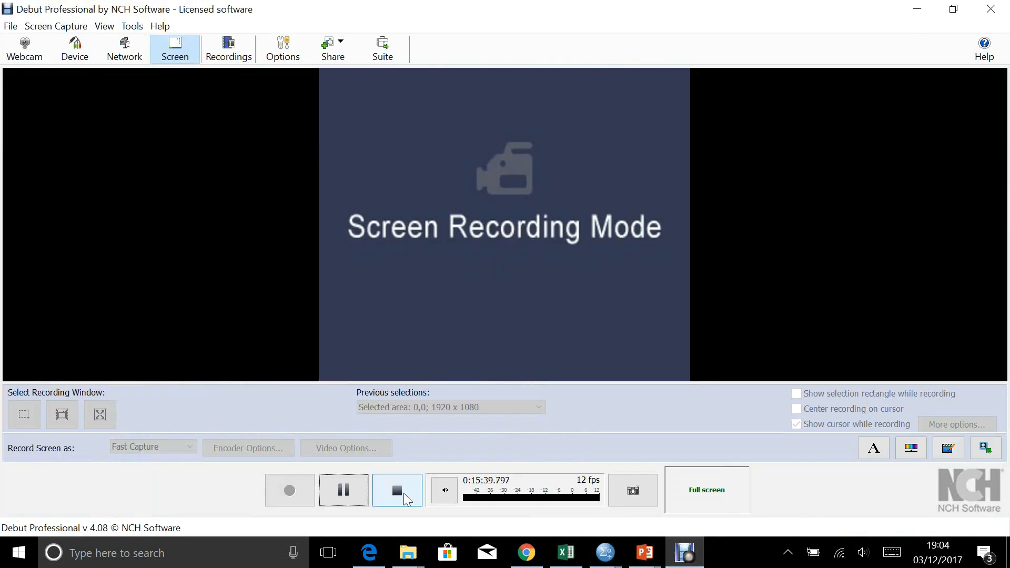